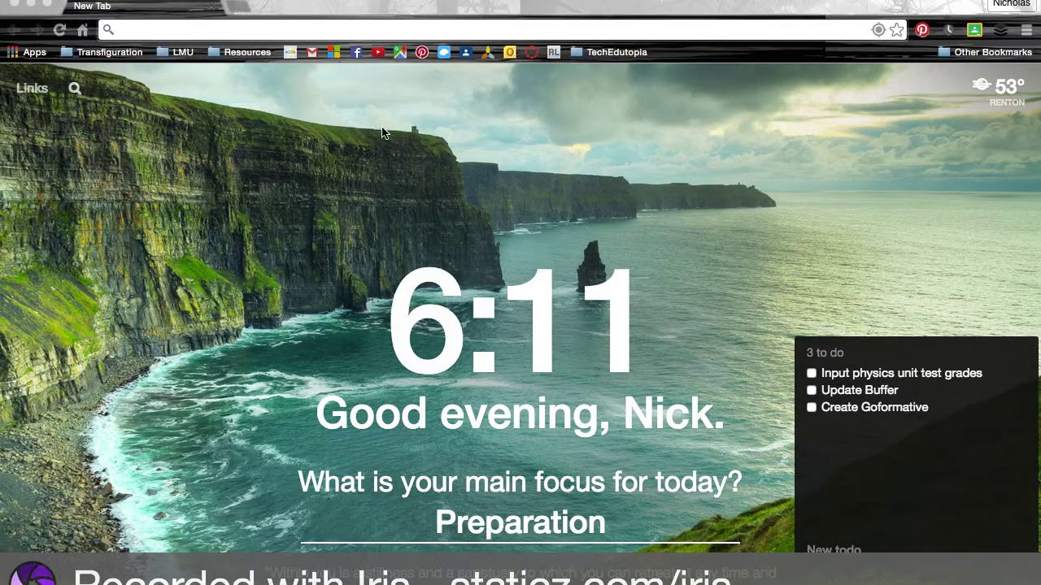
pyautogui.click(379, 33)
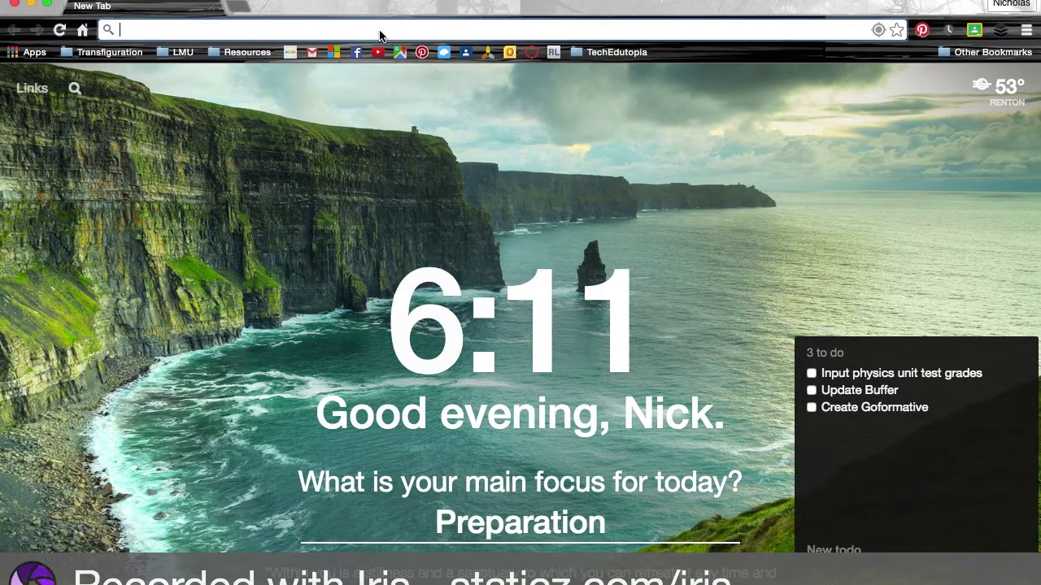
pyautogui.write('www.')
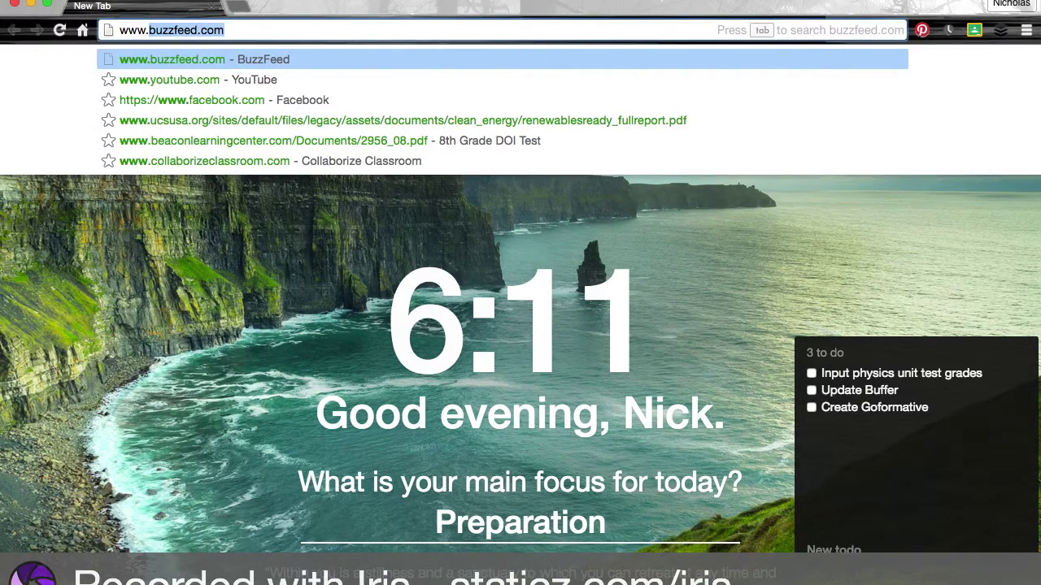
pyautogui.write('getkahoot.com')
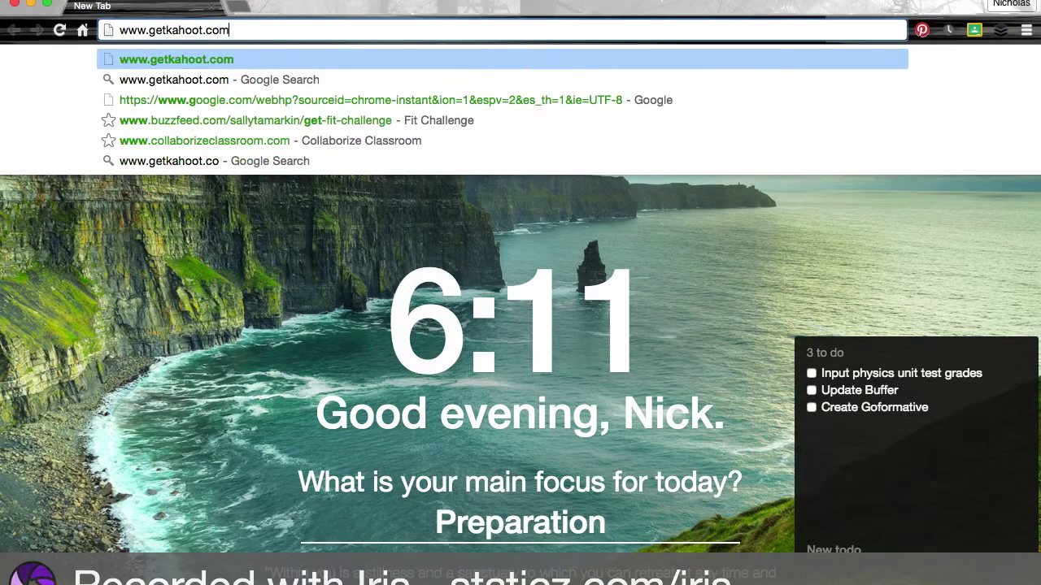
pyautogui.press('Return')
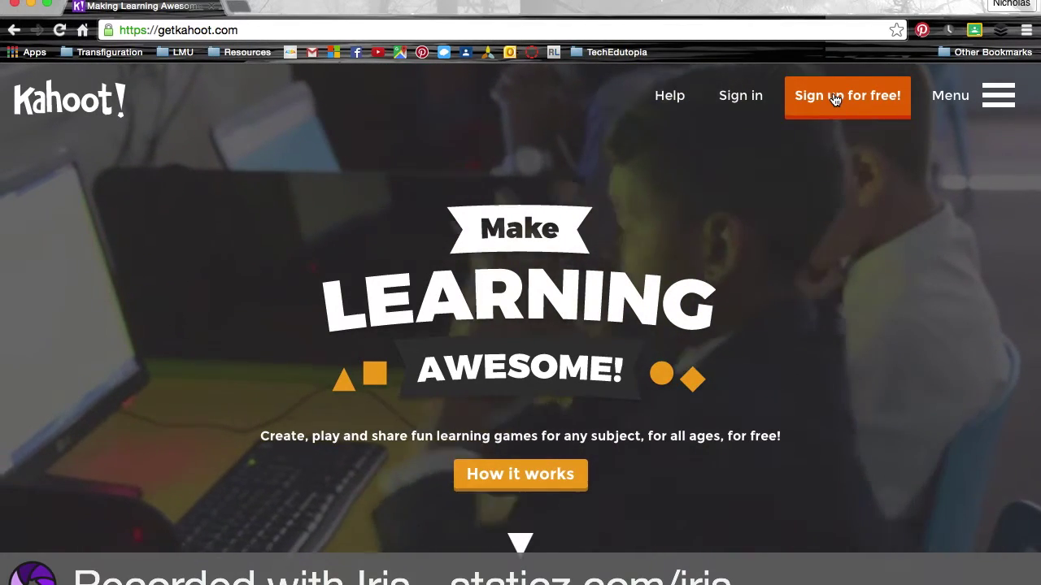
pyautogui.click(835, 98)
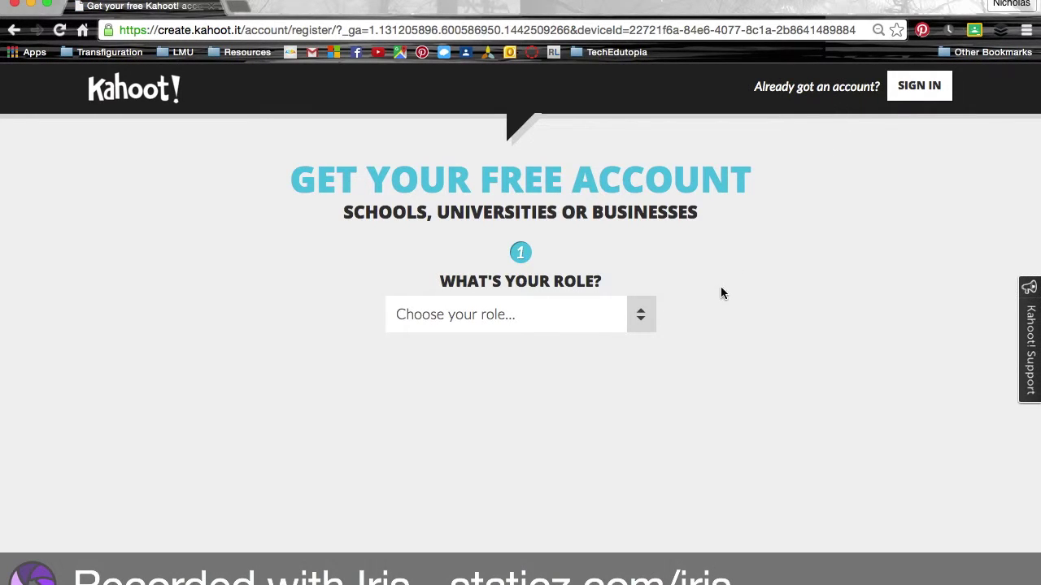
# - Choose "I'm a teacher" as the role, enter All Saints Catholic School as the school, and look over the account details fields
pyautogui.click(643, 316)
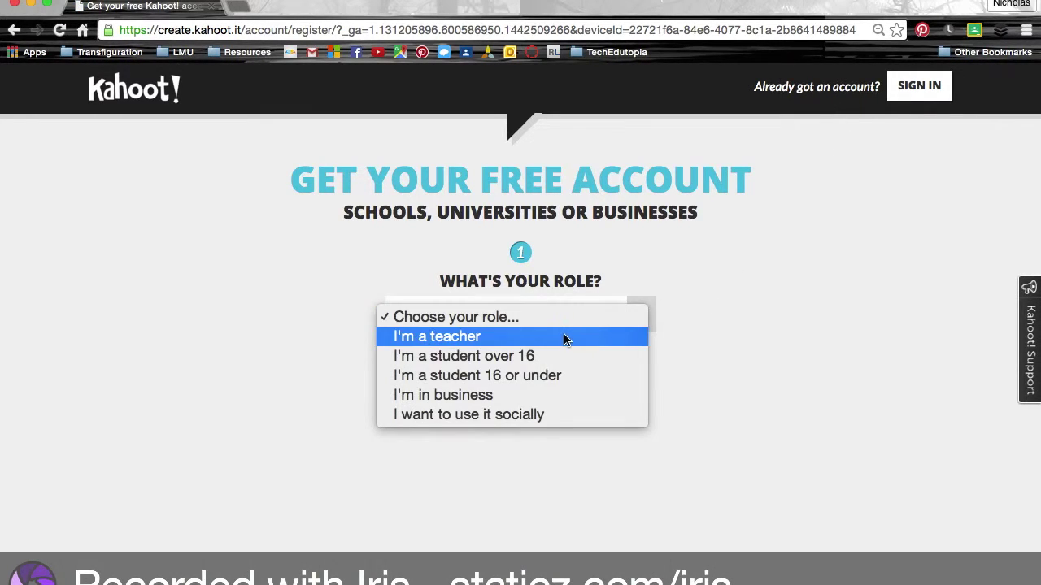
pyautogui.click(565, 339)
pyautogui.click(519, 361)
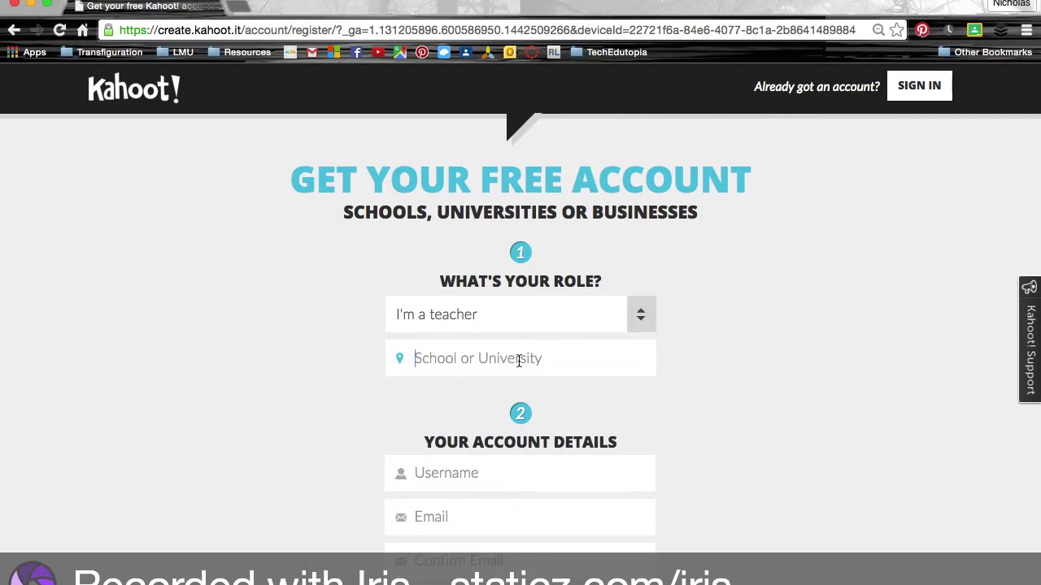
pyautogui.write('All Saint')
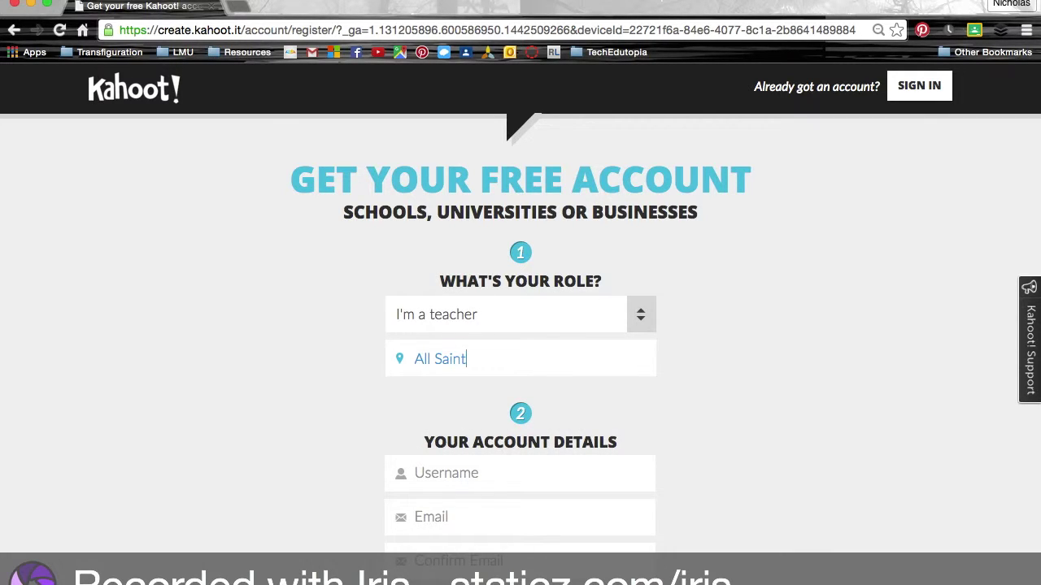
pyautogui.write('s Catholic School')
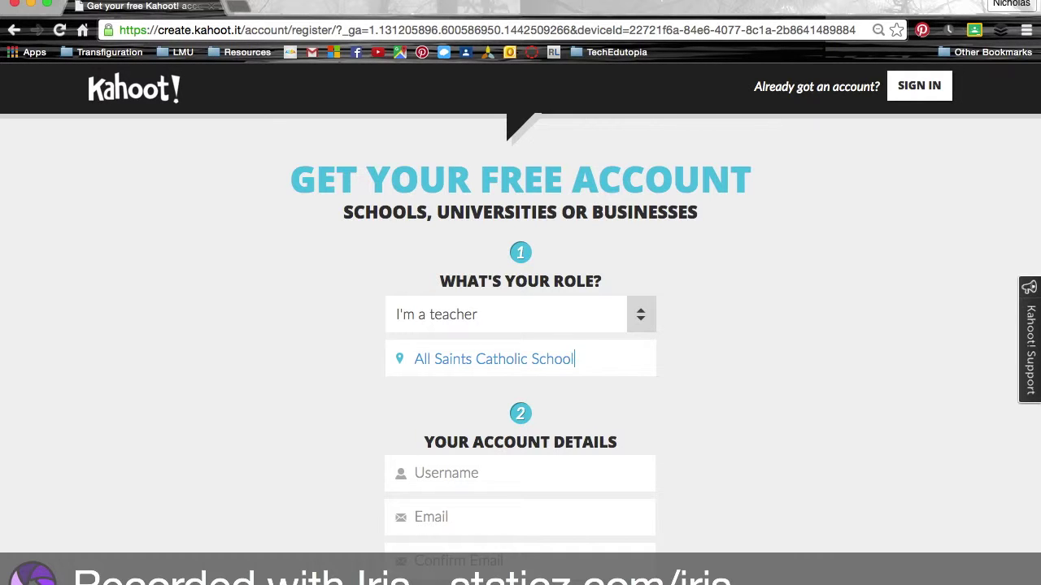
pyautogui.scroll(-3, 325, 447)
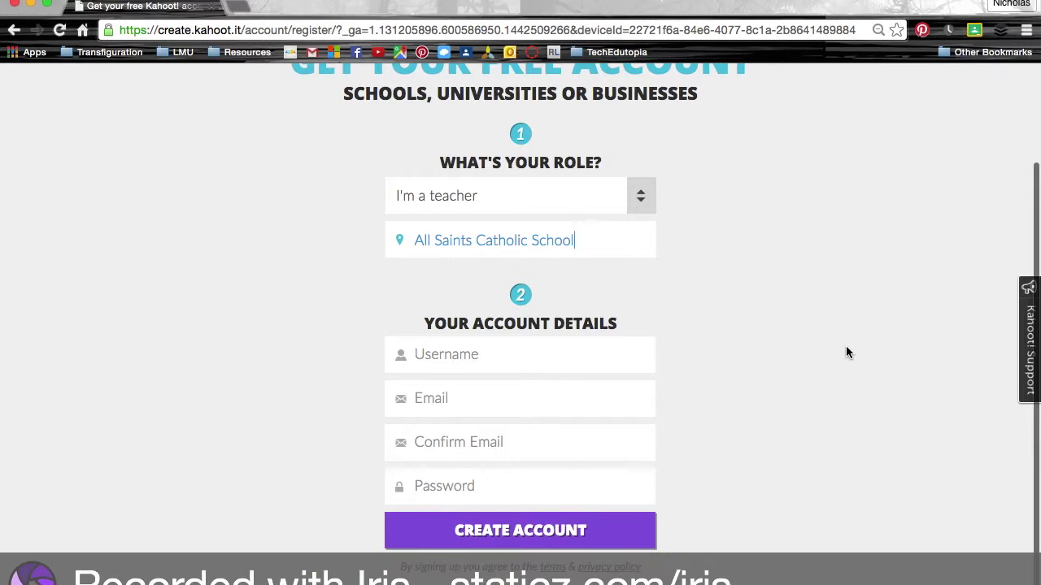
pyautogui.scroll(3, 846, 348)
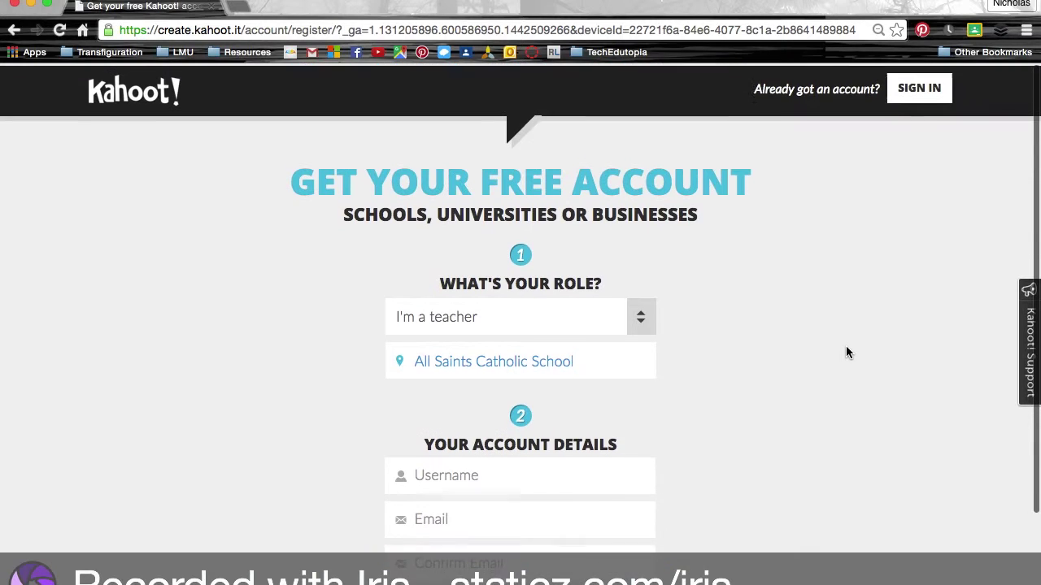
# - Sign in to the existing account and create a new quiz named "Example Quiz"
pyautogui.click(921, 101)
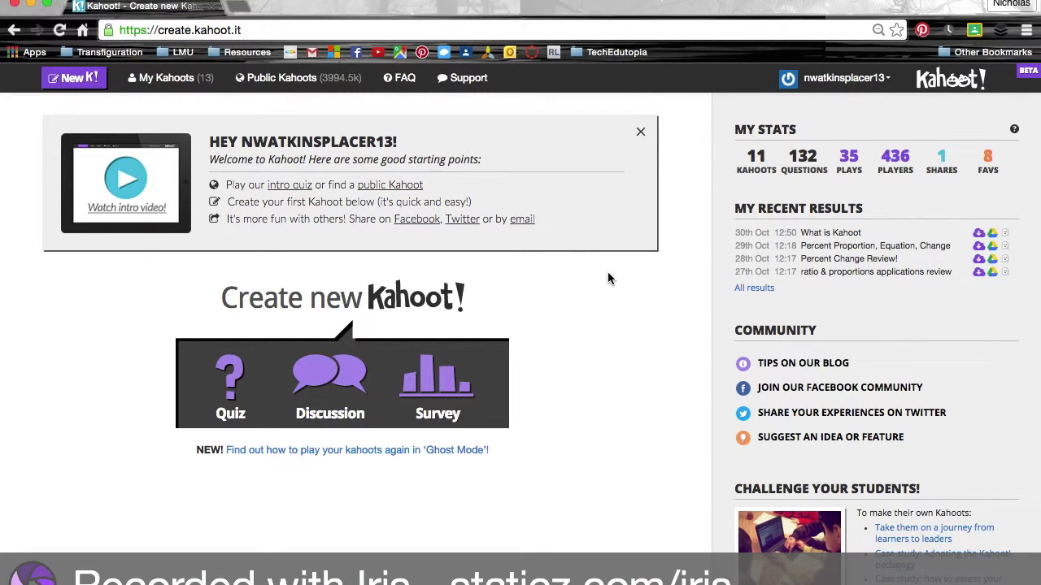
pyautogui.click(231, 382)
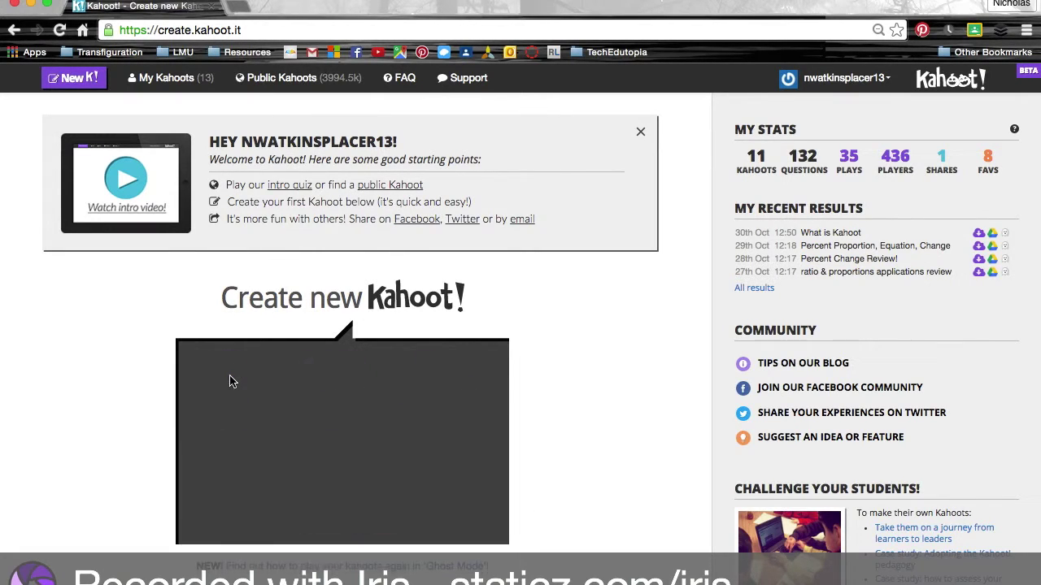
pyautogui.write('E')
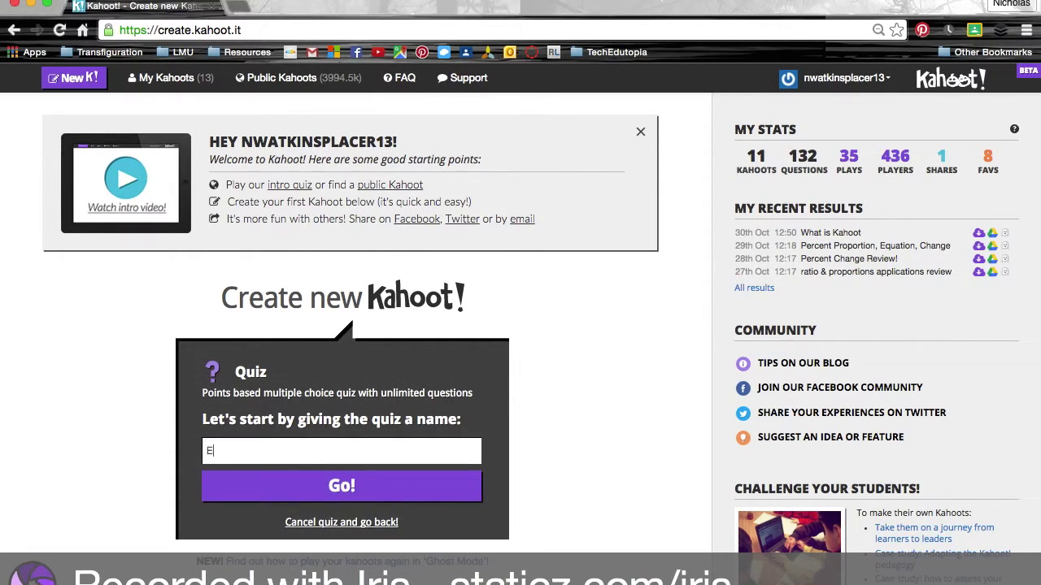
pyautogui.write('xample Quiz')
pyautogui.click(362, 486)
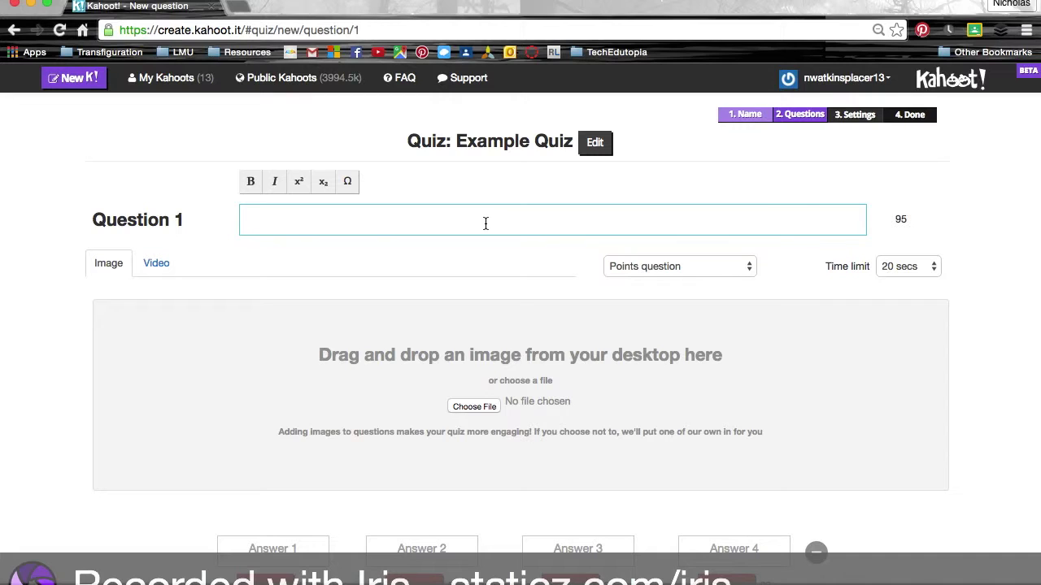
# - Enter "What is 2 + 7?" as the text of question 1 and look over its four answer fields
pyautogui.write('What is 2 + 7?')
pyautogui.scroll(-1, 336, 218)
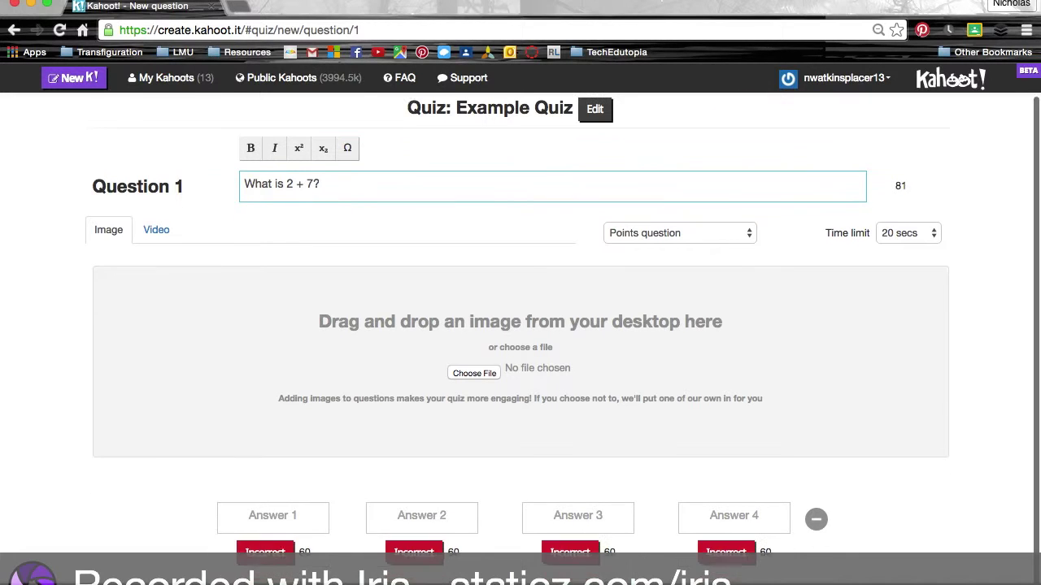
pyautogui.click(277, 518)
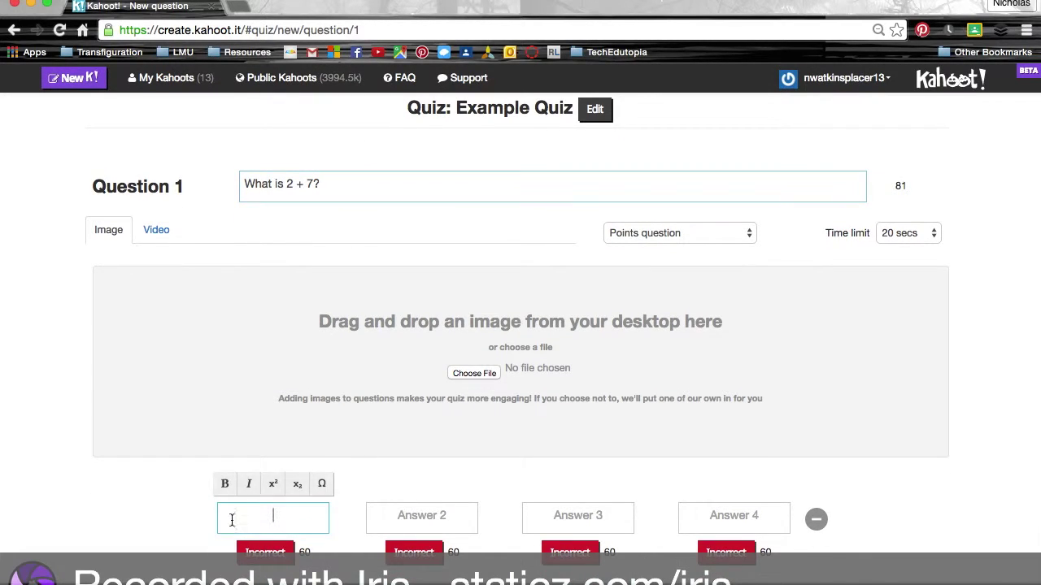
pyautogui.click(425, 518)
pyautogui.click(532, 517)
pyautogui.click(744, 517)
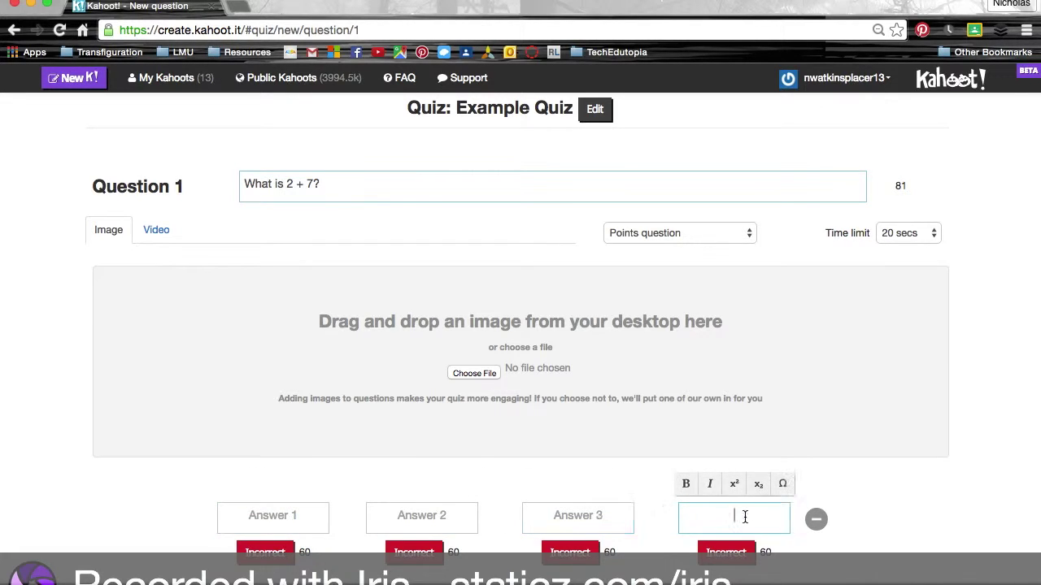
# - Fill in the four answers as 3, 7, 9 and 10, and mark 9 as the correct one
pyautogui.click(276, 514)
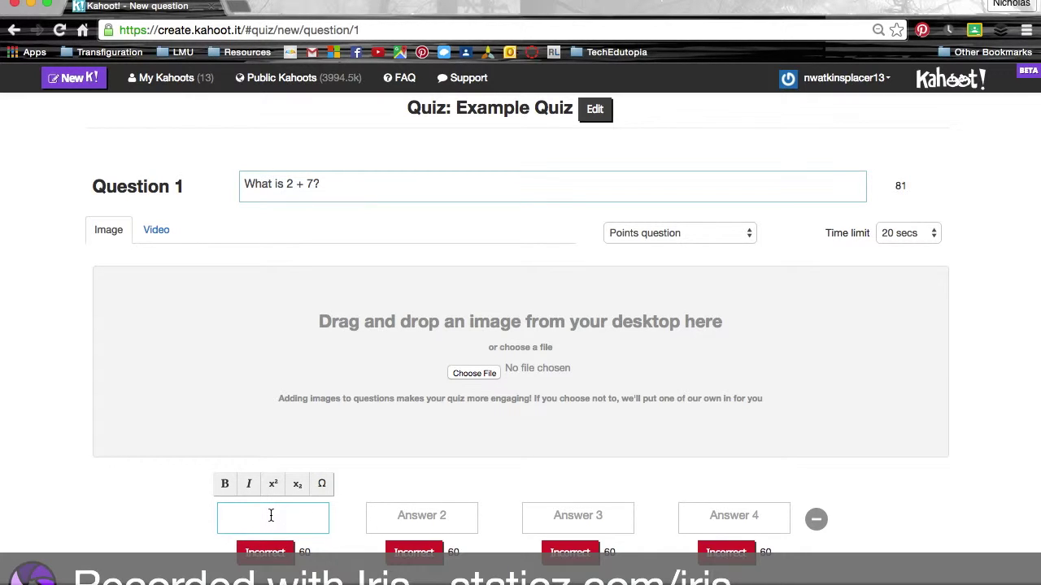
pyautogui.write('3')
pyautogui.click(419, 514)
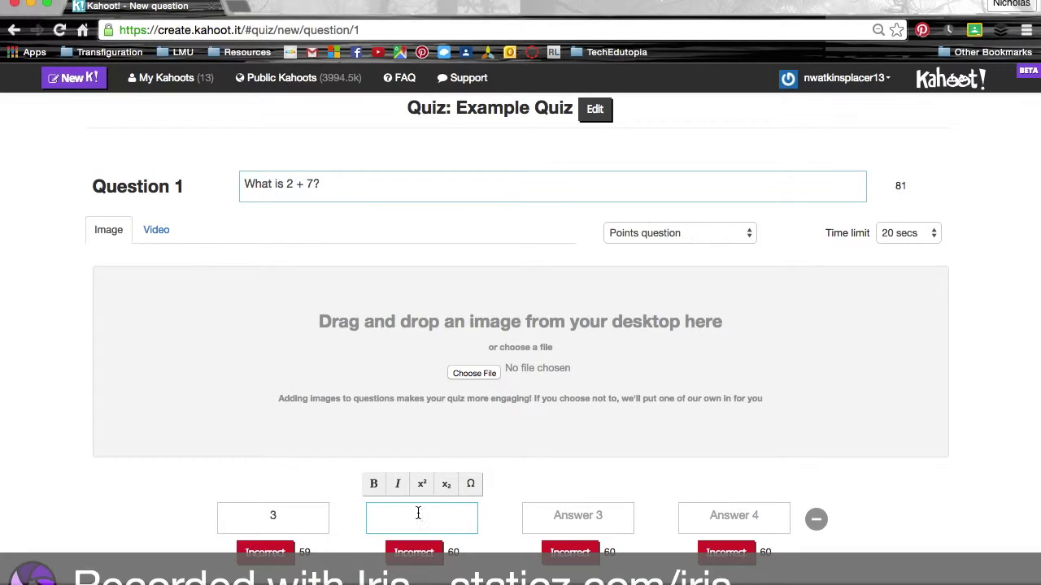
pyautogui.write('7')
pyautogui.click(566, 517)
pyautogui.write('9')
pyautogui.click(718, 515)
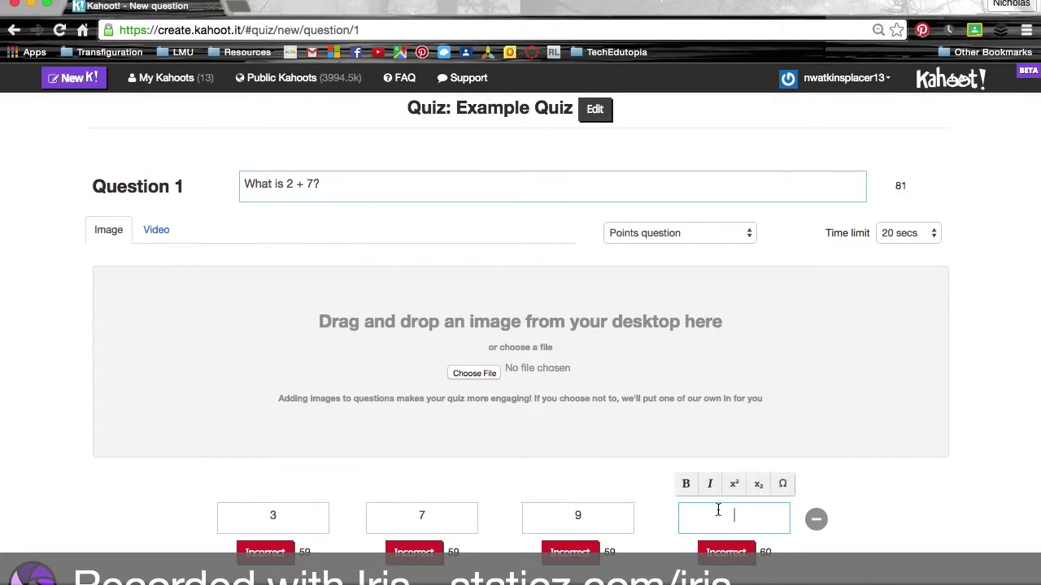
pyautogui.write('10')
pyautogui.click(573, 558)
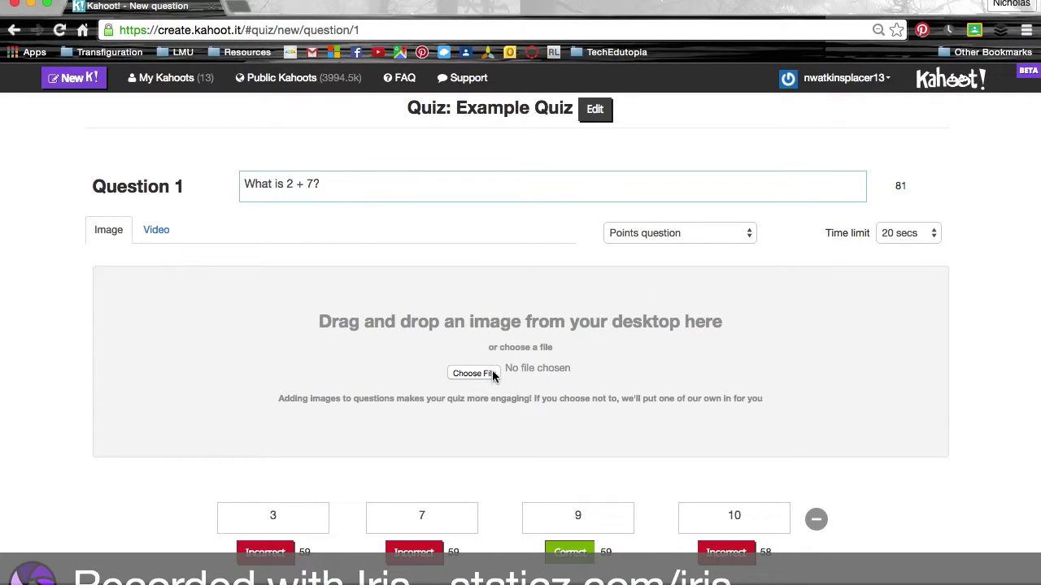
# - Examine the points options for question 1, keeping "Points question" selected
pyautogui.click(742, 242)
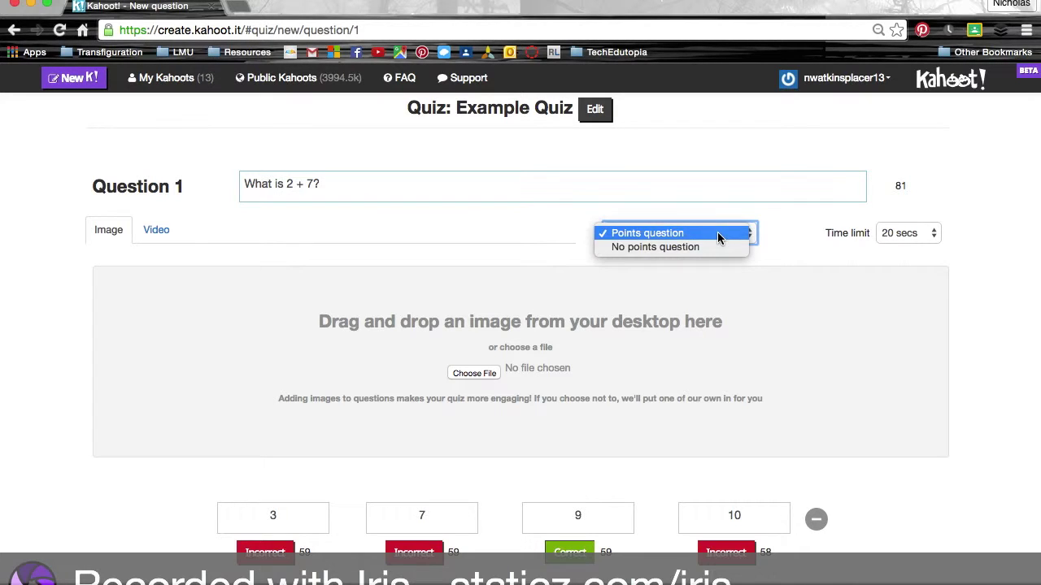
pyautogui.click(718, 234)
pyautogui.click(720, 236)
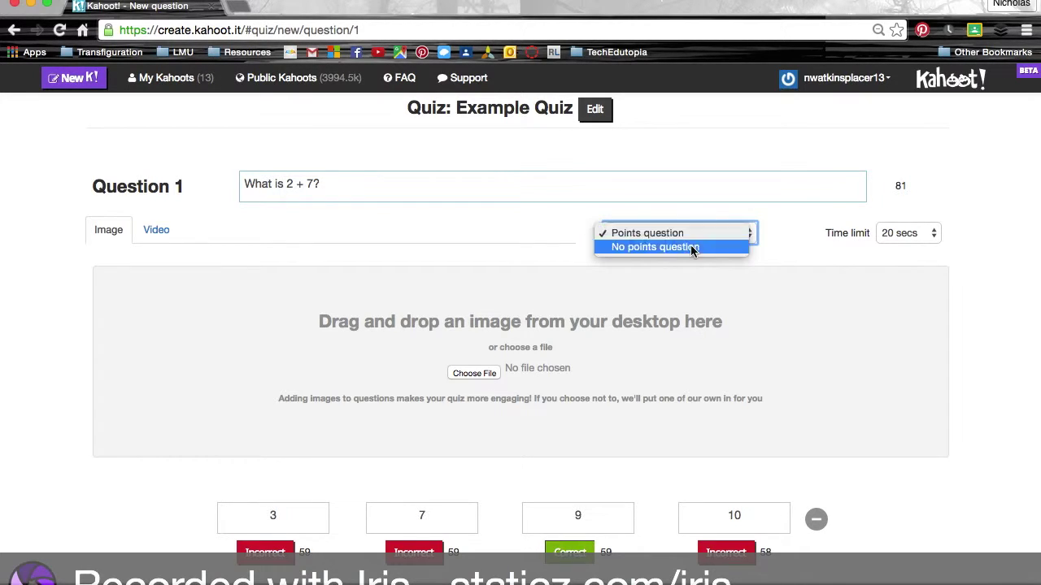
pyautogui.click(690, 235)
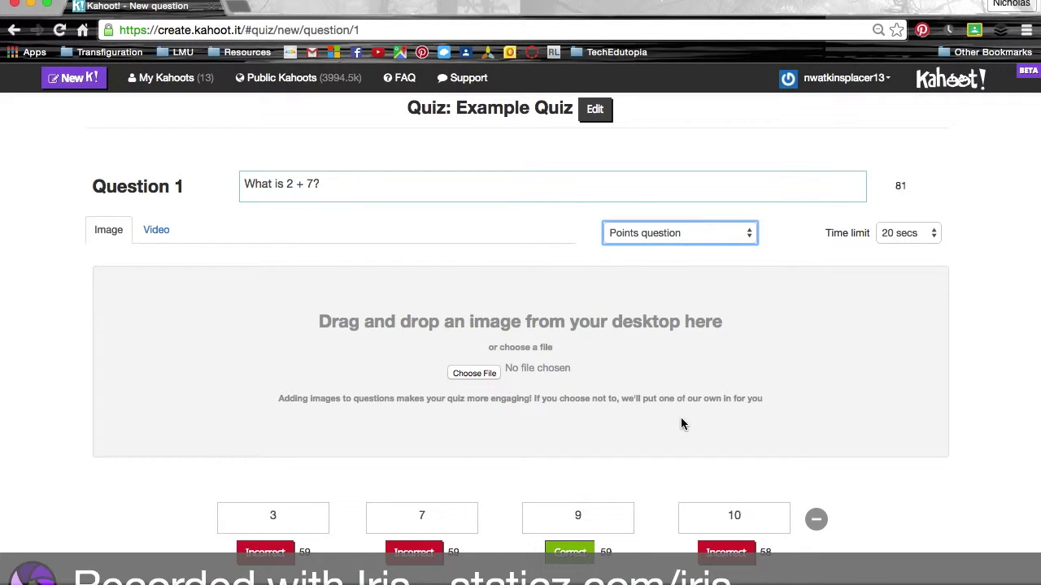
pyautogui.click(736, 240)
pyautogui.click(712, 236)
# - Examine the available time limits for question 1 without changing the selection
pyautogui.click(910, 234)
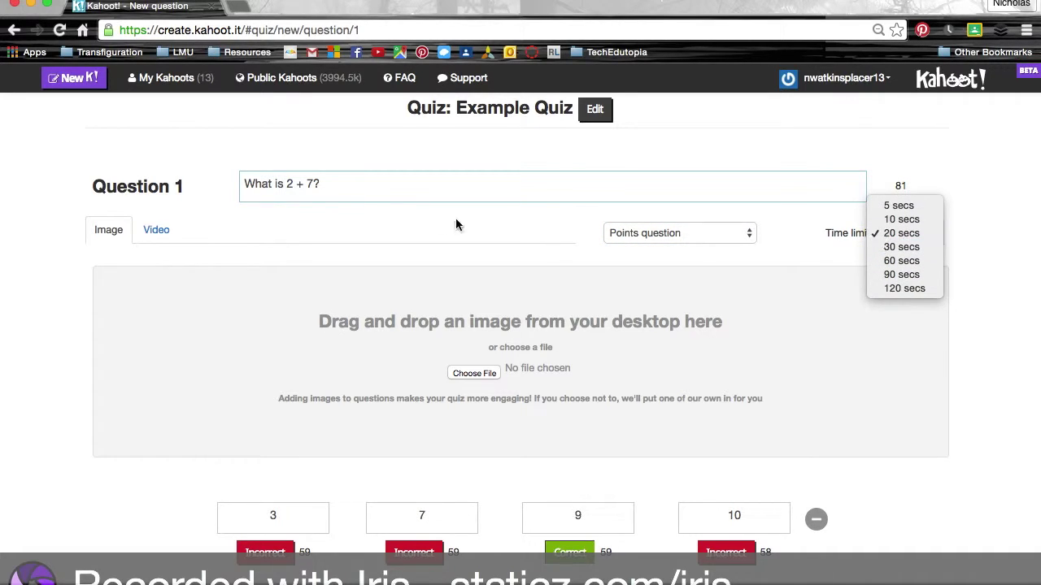
pyautogui.click(909, 234)
pyautogui.click(904, 236)
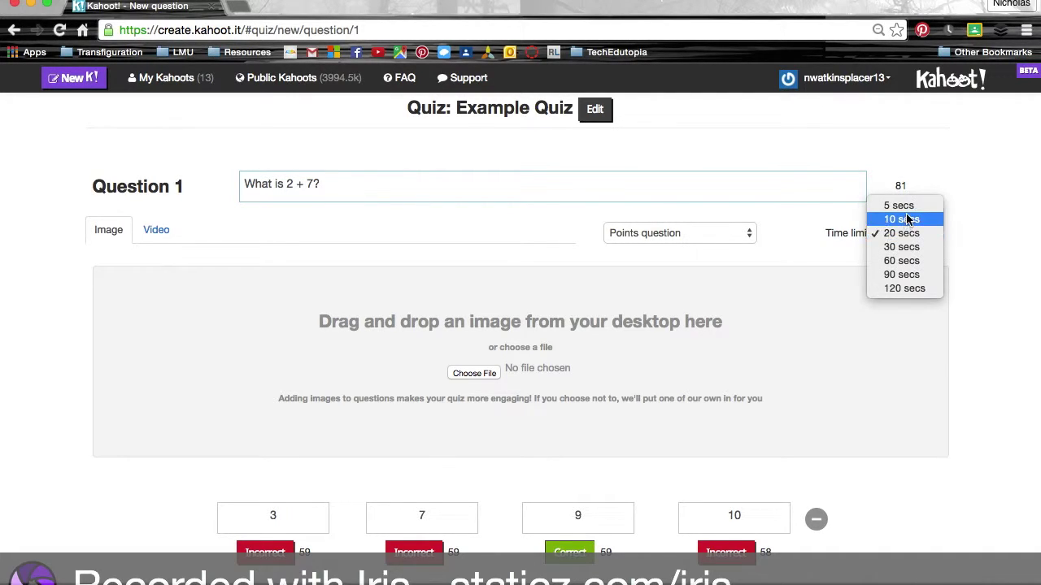
pyautogui.click(836, 245)
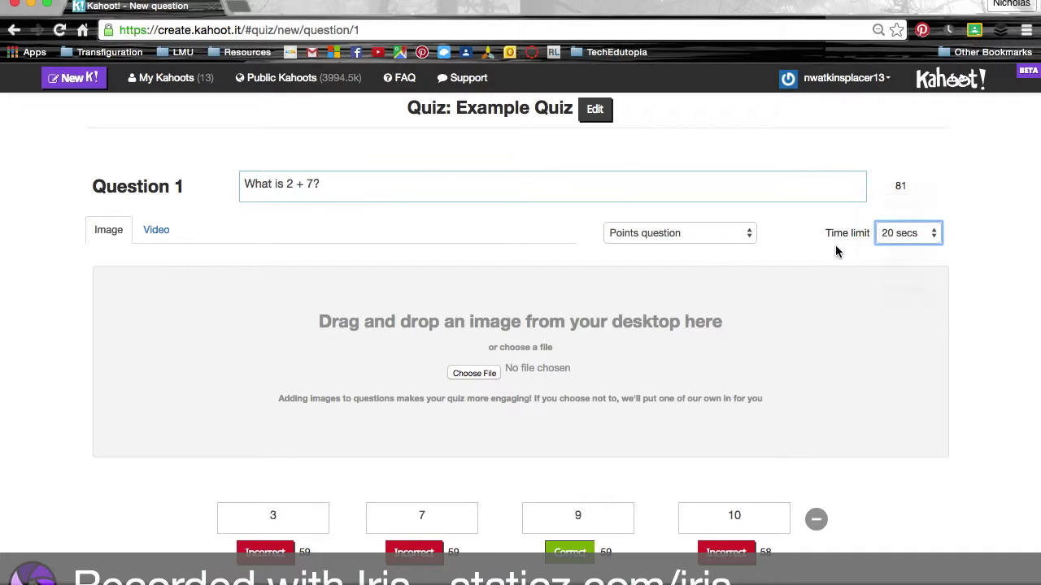
pyautogui.click(909, 239)
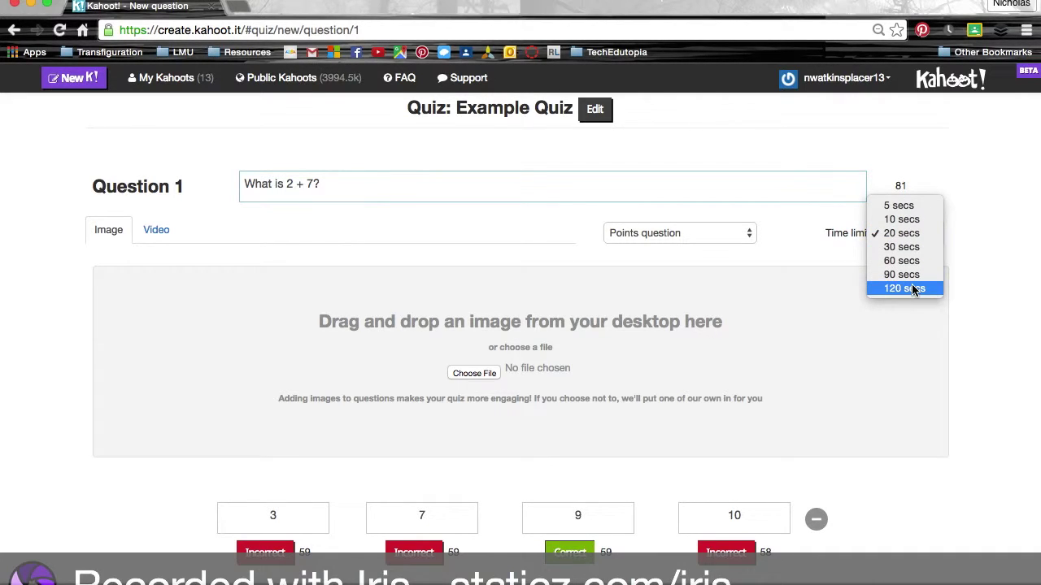
pyautogui.click(830, 282)
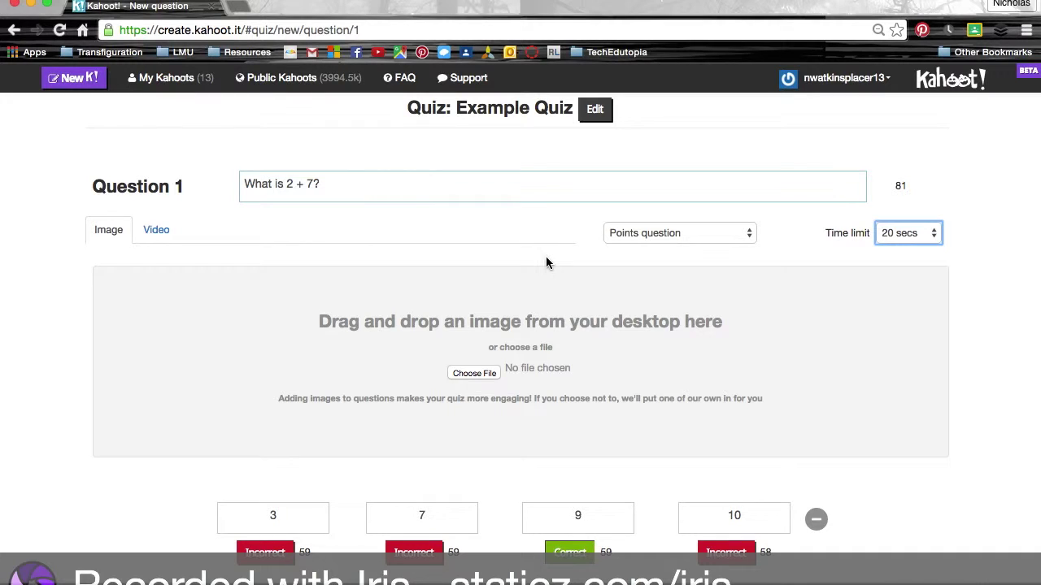
# - Add the image halloween-pi.jpg from the Desktop to question 1 and check its preview
pyautogui.click(482, 375)
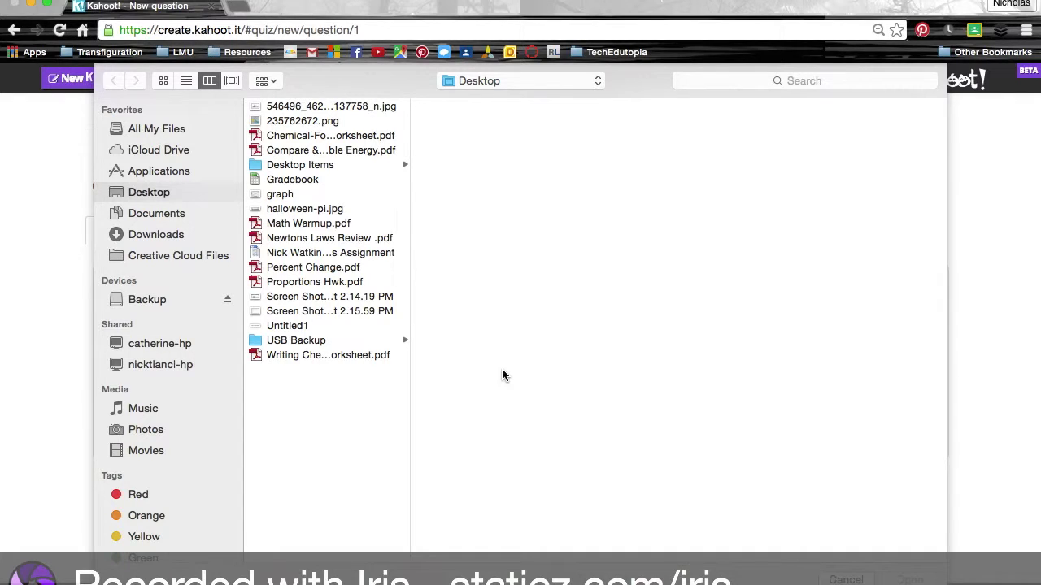
pyautogui.click(304, 210)
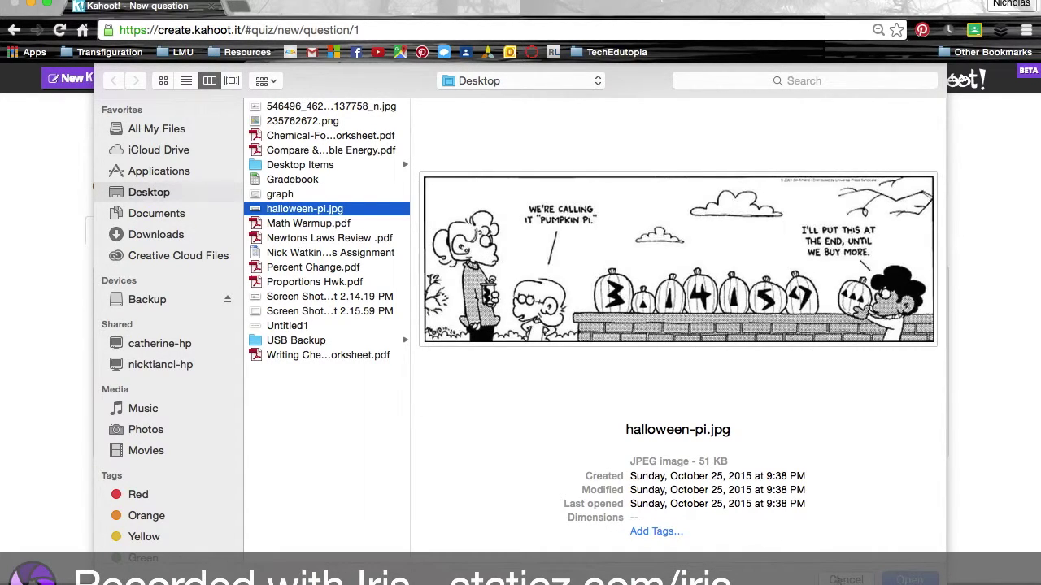
pyautogui.click(907, 579)
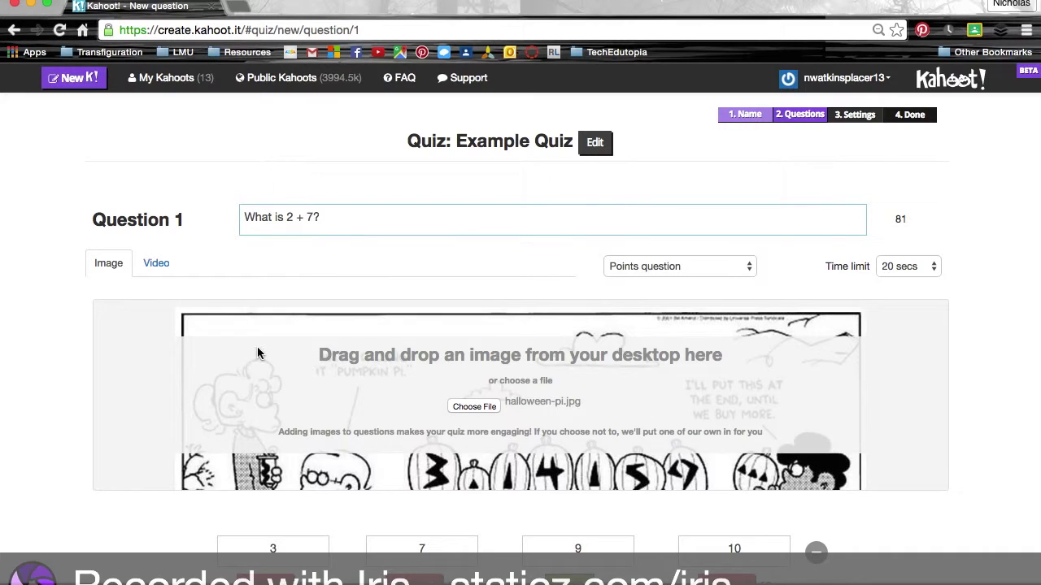
pyautogui.scroll(-2, 279, 355)
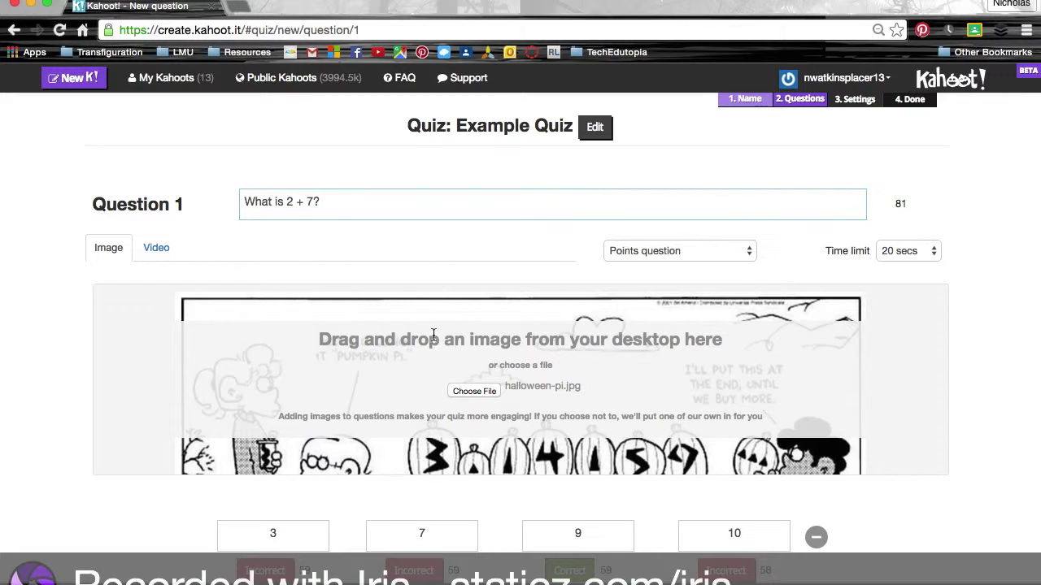
pyautogui.scroll(-3, 357, 305)
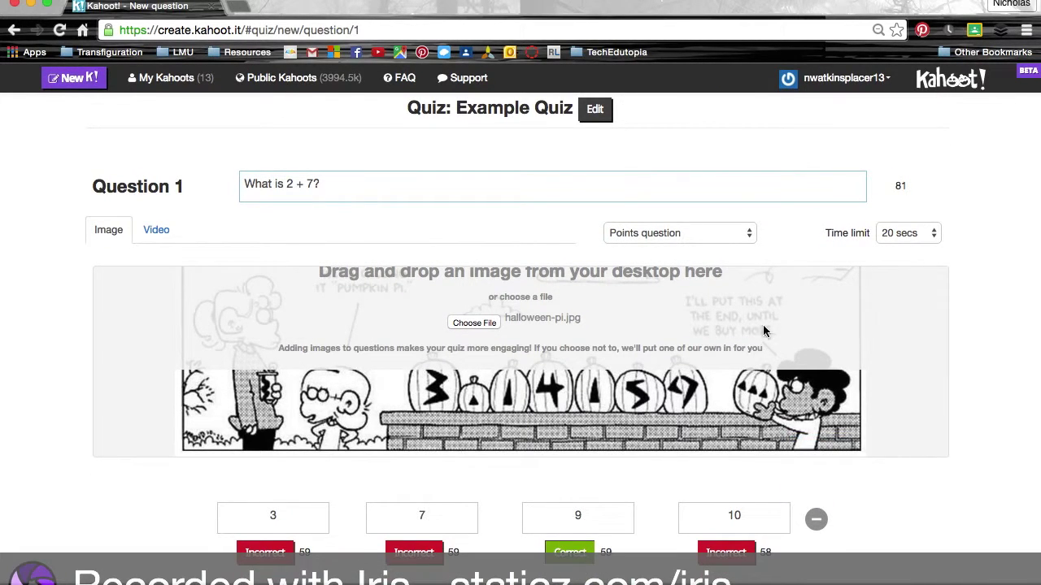
# - Examine the video option for question 1 and return to its image view
pyautogui.scroll(3, 363, 388)
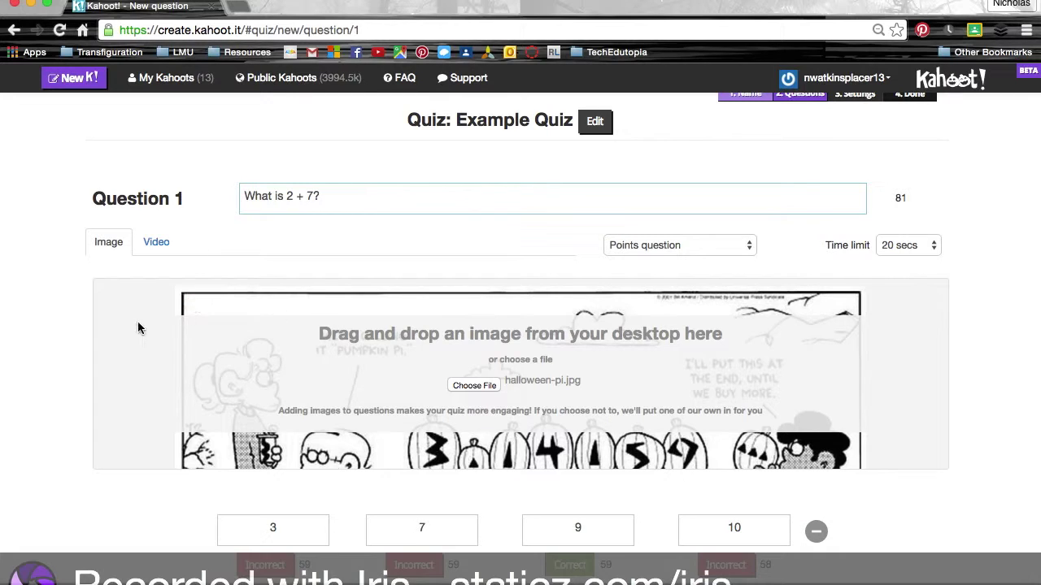
pyautogui.click(157, 243)
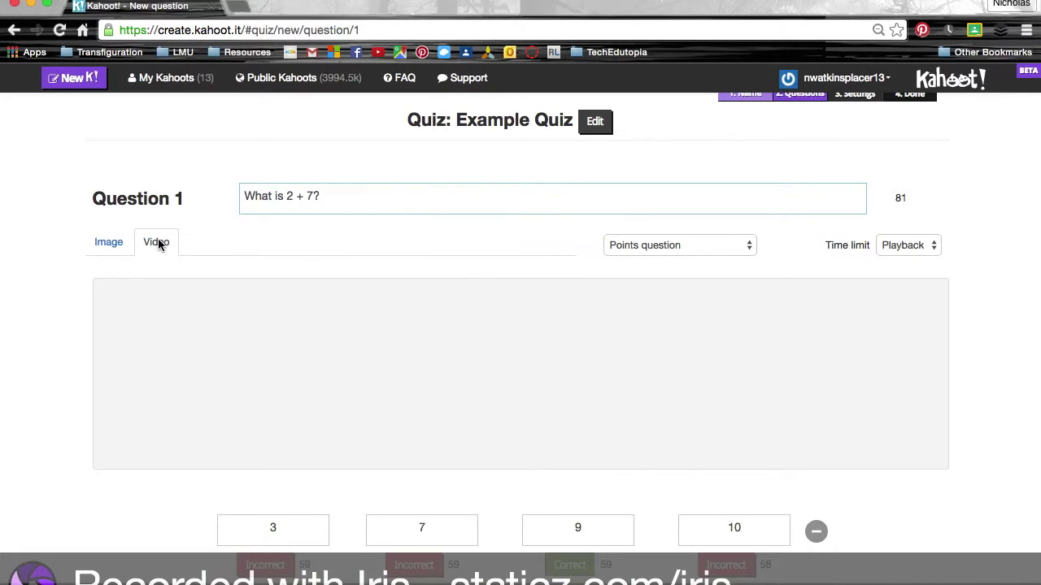
pyautogui.scroll(-1, 374, 376)
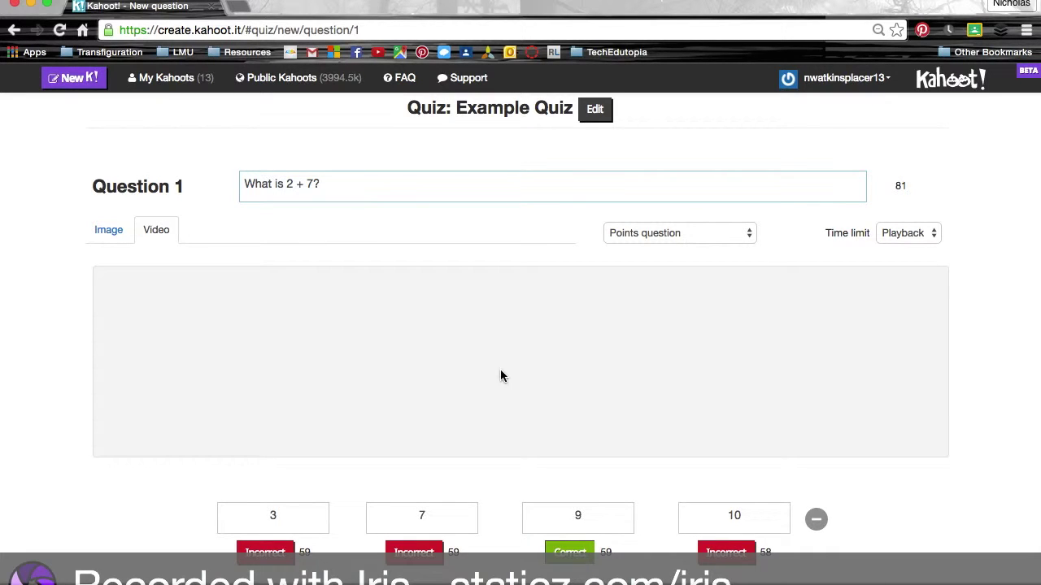
pyautogui.click(110, 231)
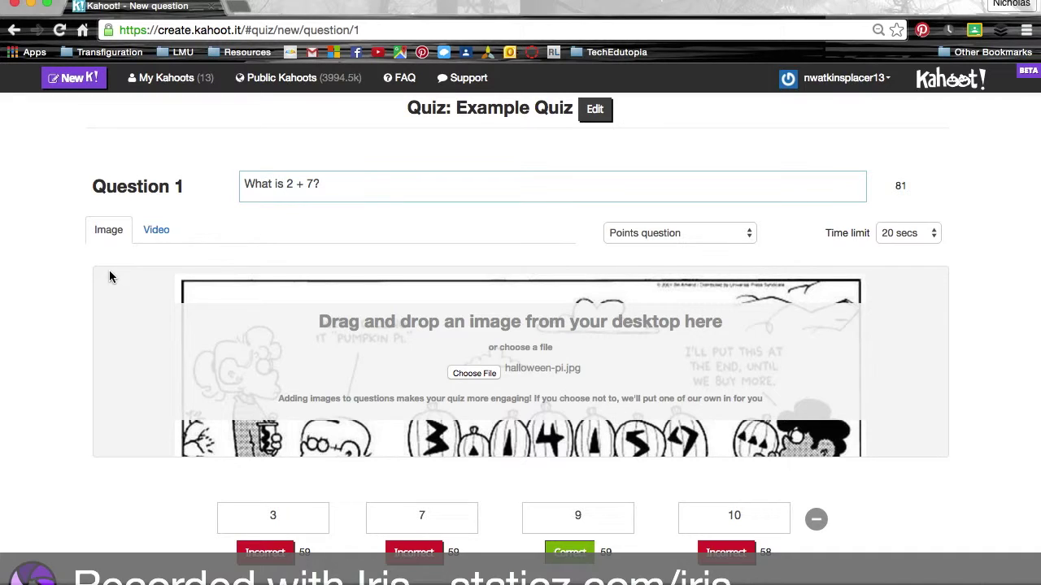
pyautogui.scroll(-1, 111, 369)
pyautogui.scroll(-2, 111, 366)
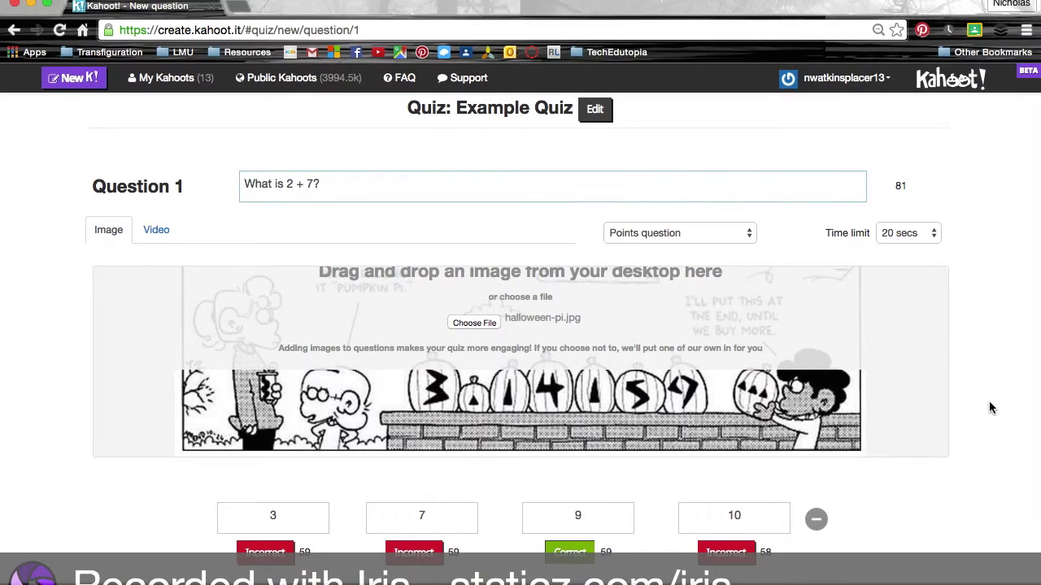
pyautogui.click(163, 238)
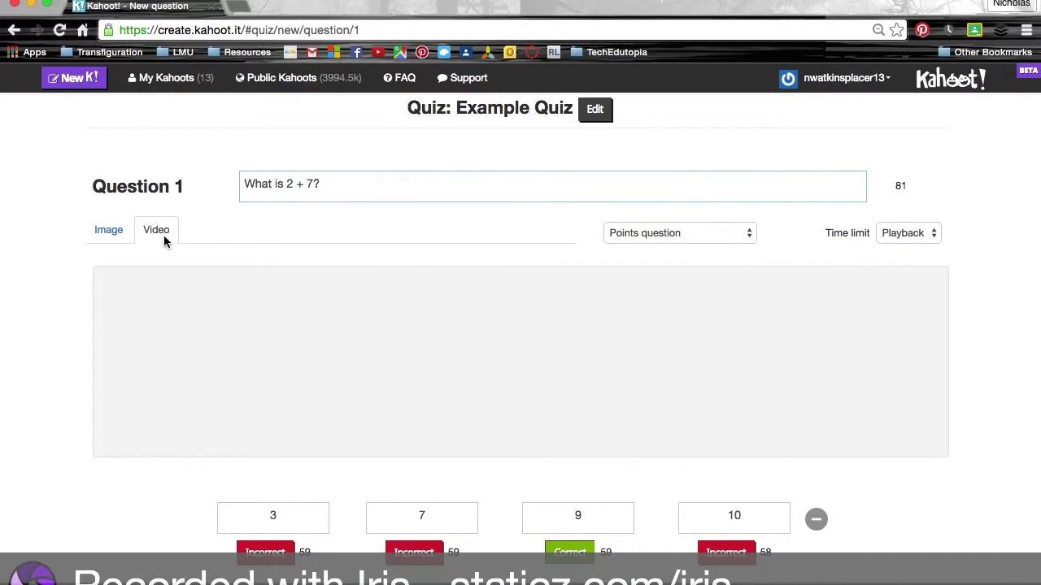
pyautogui.click(107, 232)
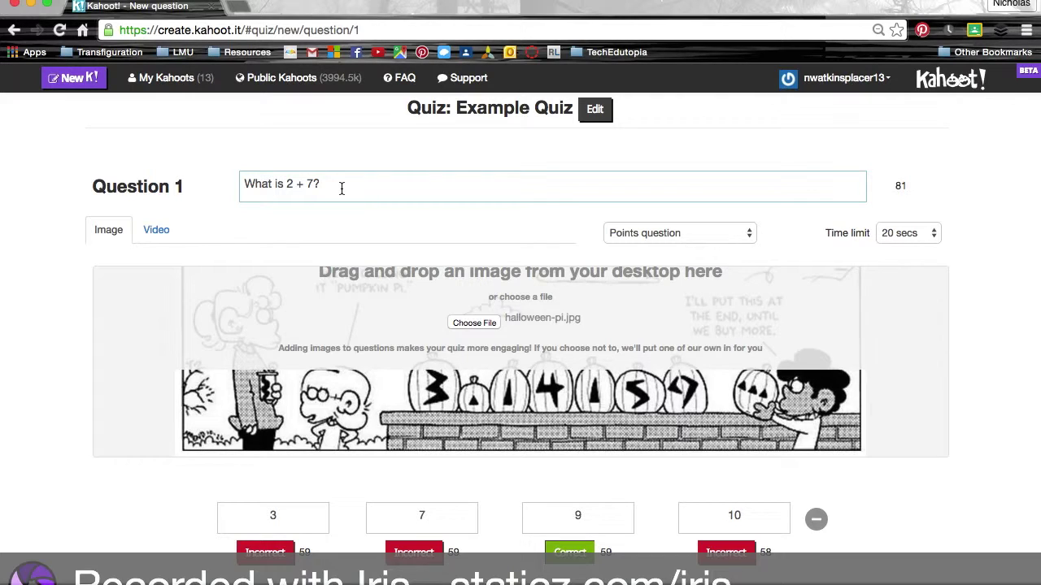
# - Add a second question reading "What does the water cycle represent?"
pyautogui.click(313, 183)
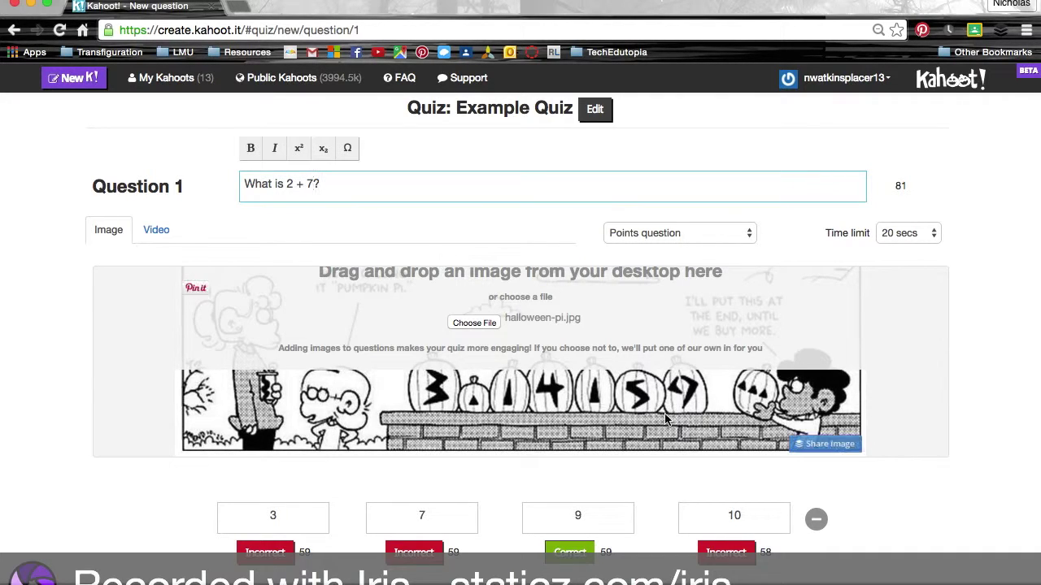
pyautogui.click(664, 522)
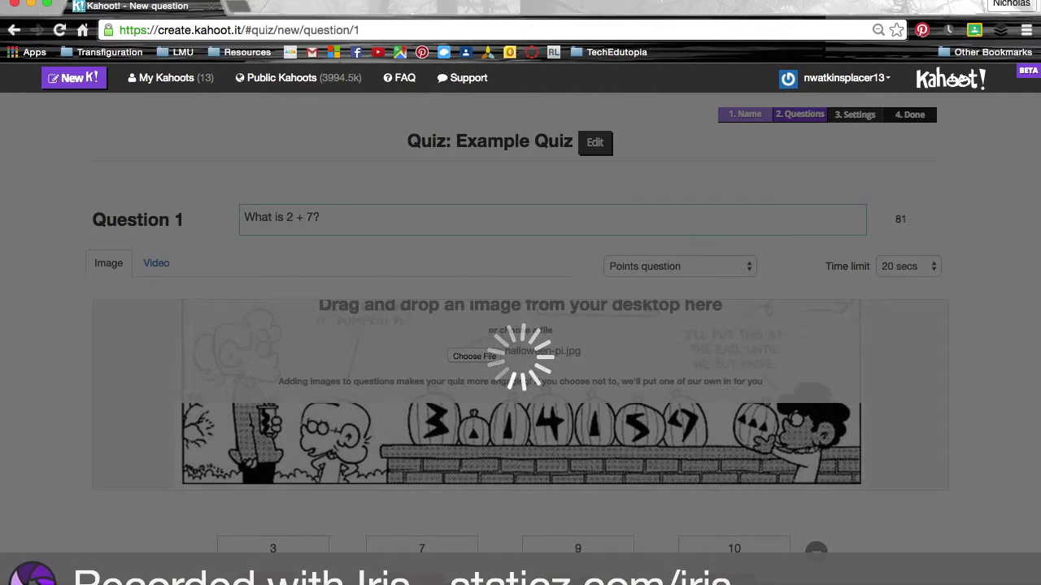
pyautogui.write('What')
pyautogui.press('BackSpace')
pyautogui.press('BackSpace')
pyautogui.press('BackSpace')
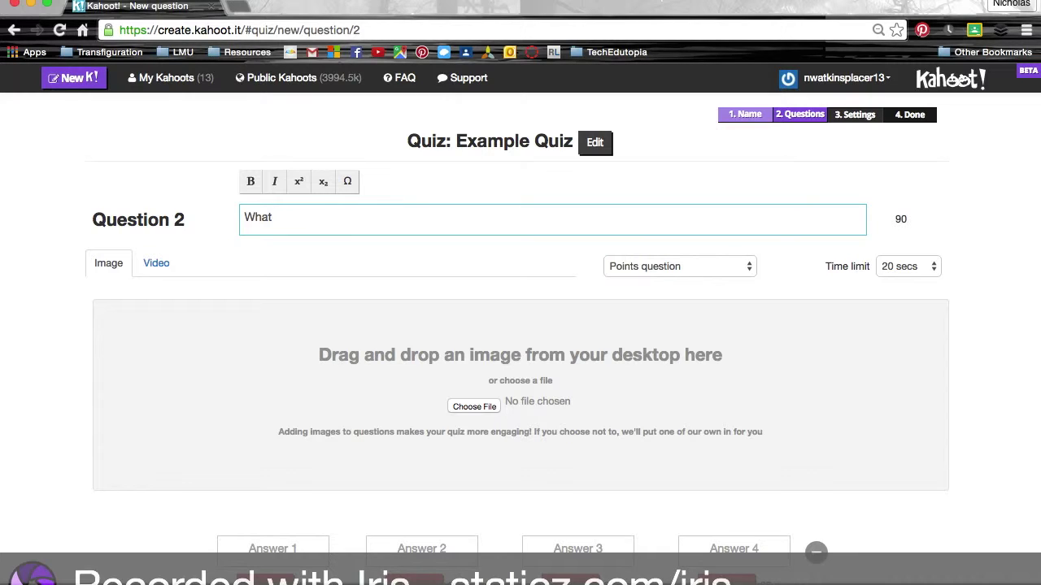
pyautogui.write('does the water cycle represent?')
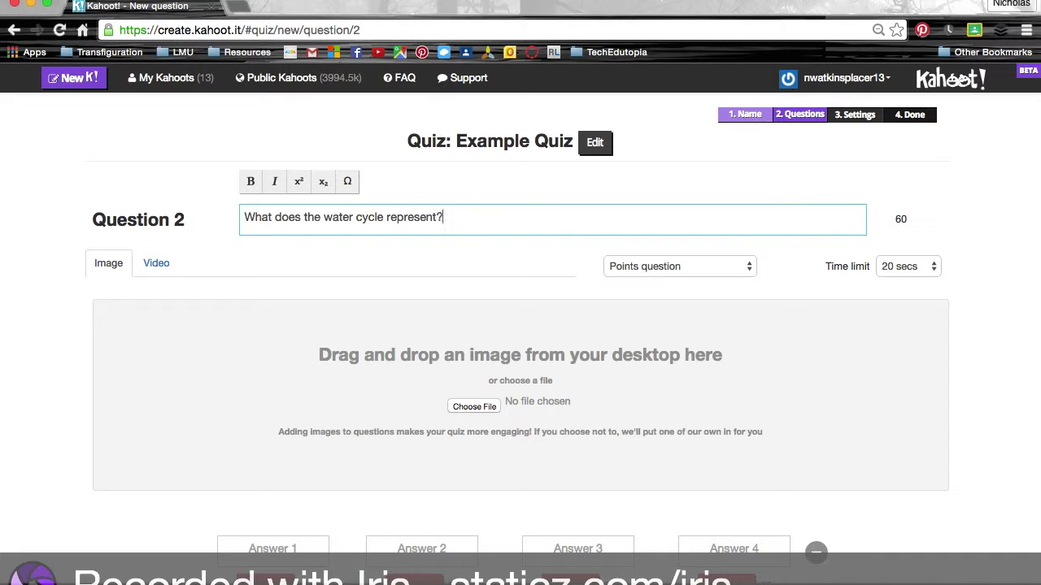
# - Add the image 235762672.png from the Desktop to question 2
pyautogui.click(468, 405)
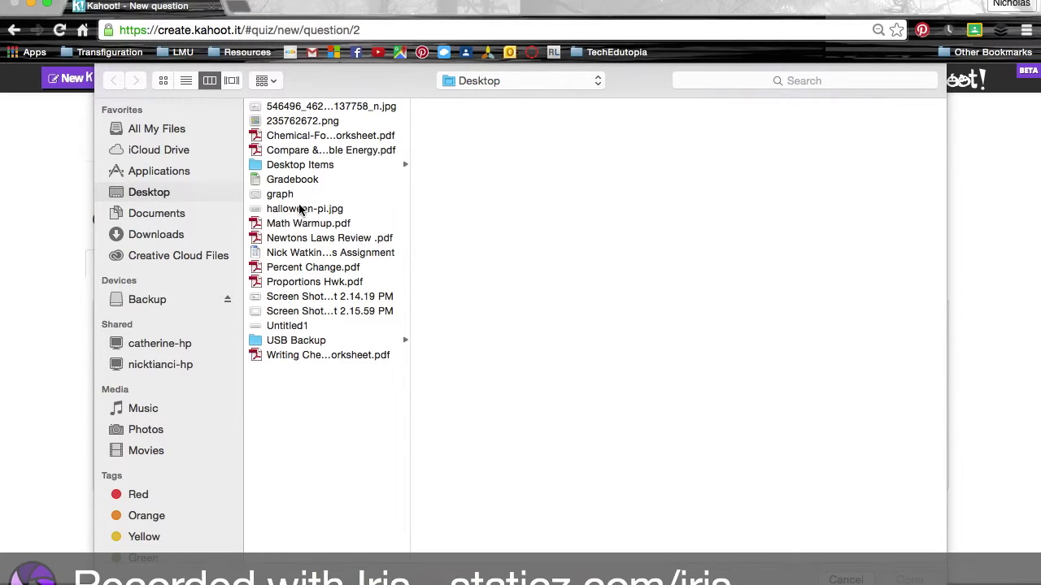
pyautogui.click(292, 120)
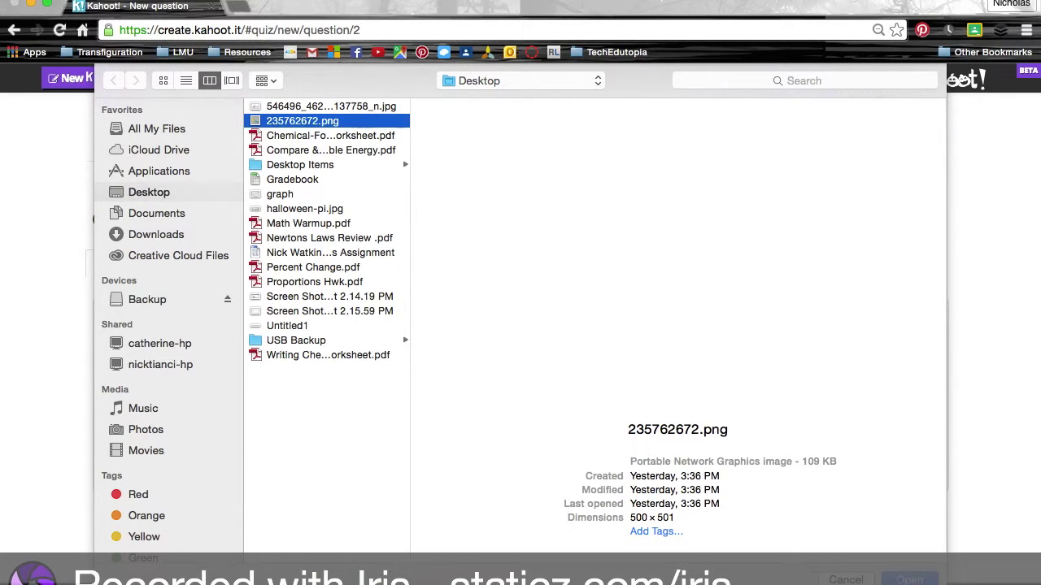
pyautogui.click(909, 579)
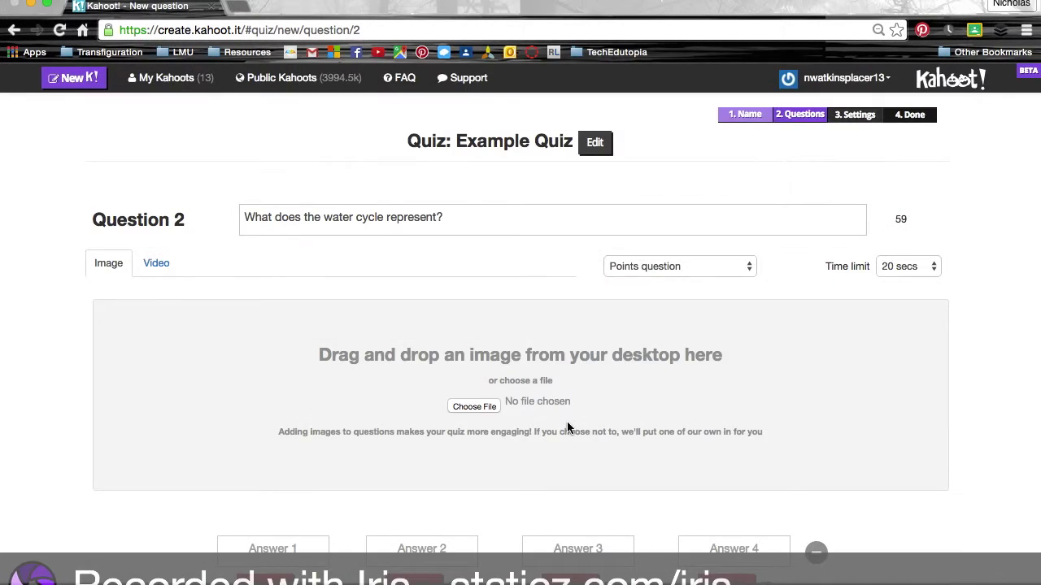
# - Enter "The cycle of precipitation, evaporation, condensation" as question 2's first answer and mark it as correct
pyautogui.scroll(-1, 529, 439)
pyautogui.click(295, 518)
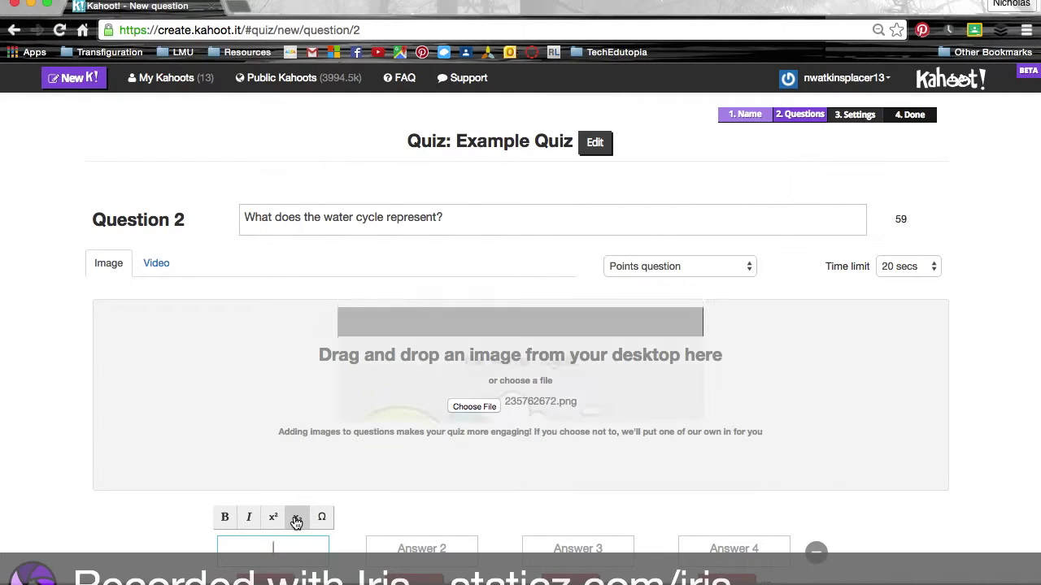
pyautogui.write('The cycle ')
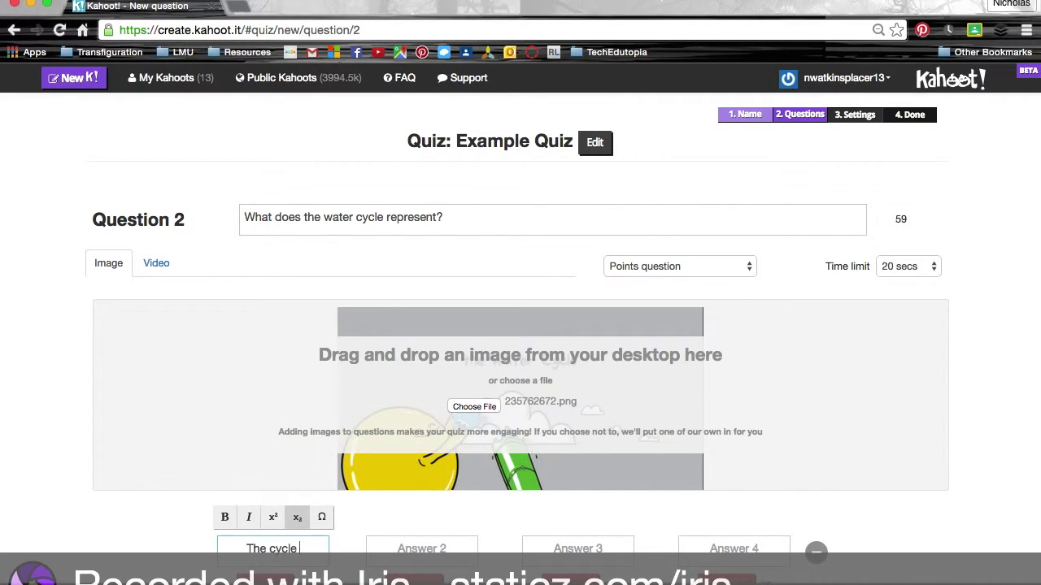
pyautogui.write('of')
pyautogui.write(' preci')
pyautogui.write('pitation.')
pyautogui.write(' evaporation')
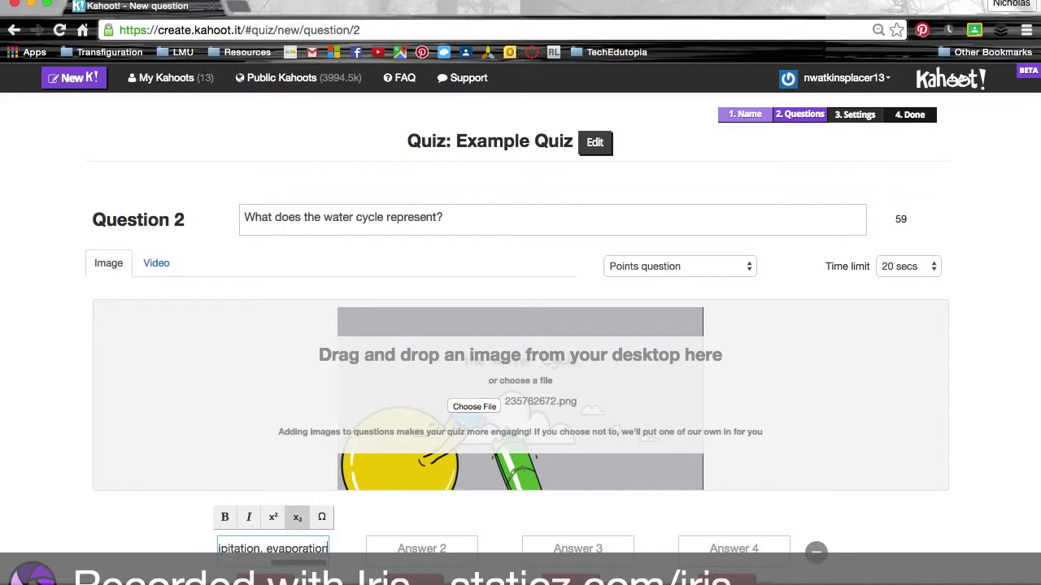
pyautogui.write(',')
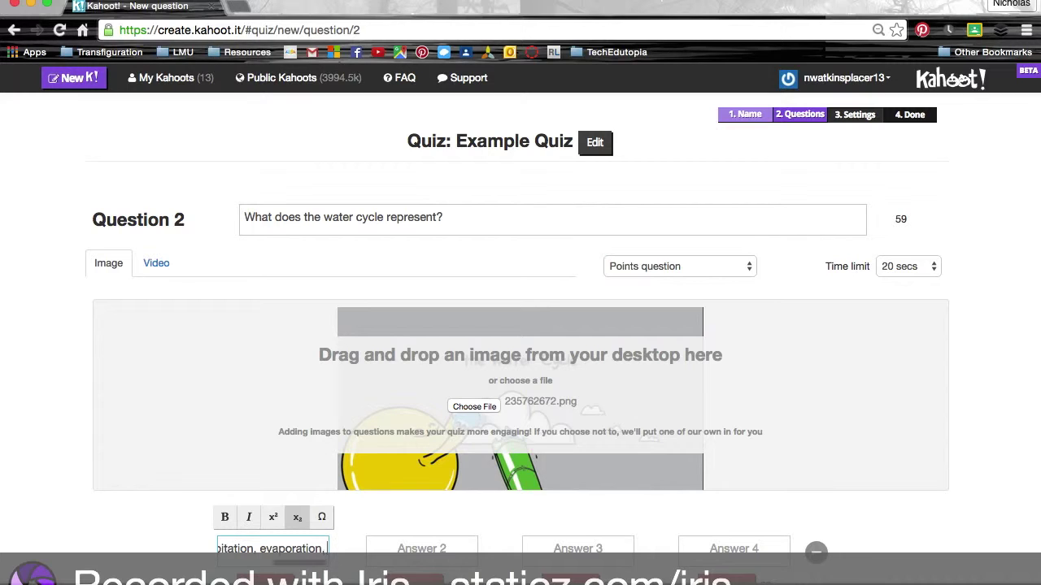
pyautogui.write(' condensation')
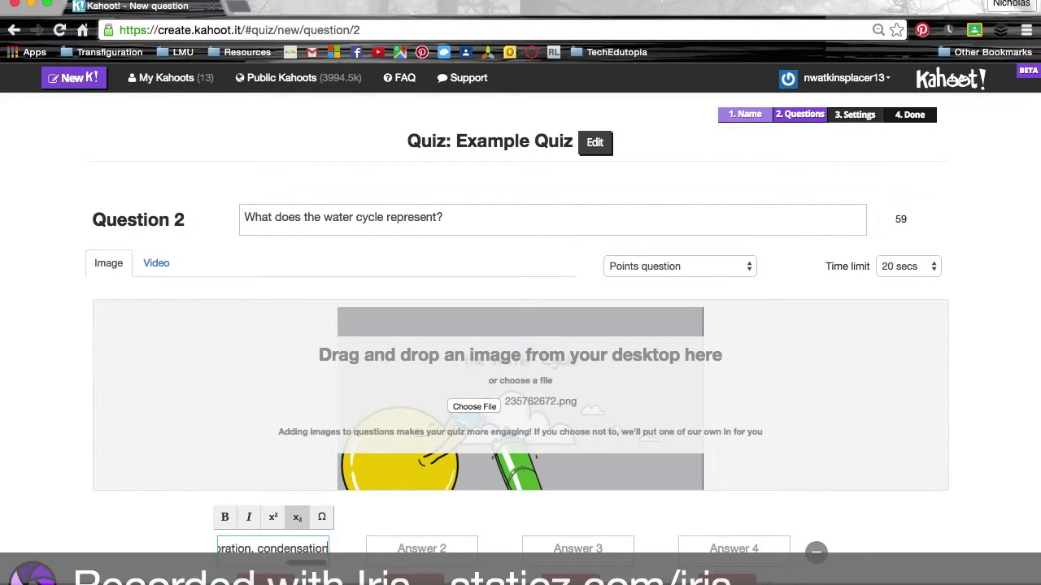
pyautogui.scroll(-1, 147, 515)
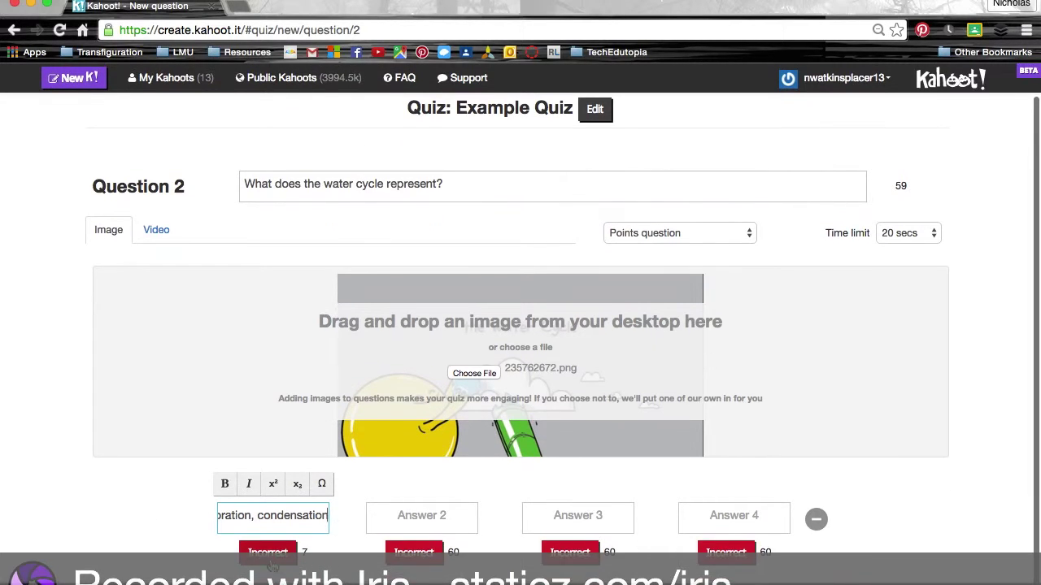
pyautogui.click(269, 552)
# - Enter "Waterparks" as the second answer of question 2, leaving it marked incorrect
pyautogui.click(426, 515)
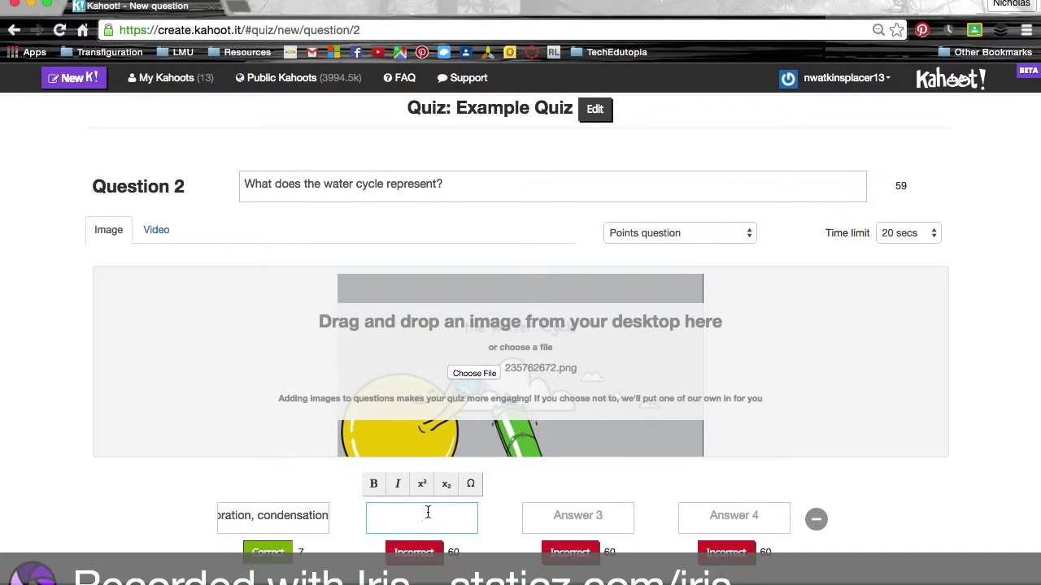
pyautogui.write('Waterparks')
pyautogui.click(342, 532)
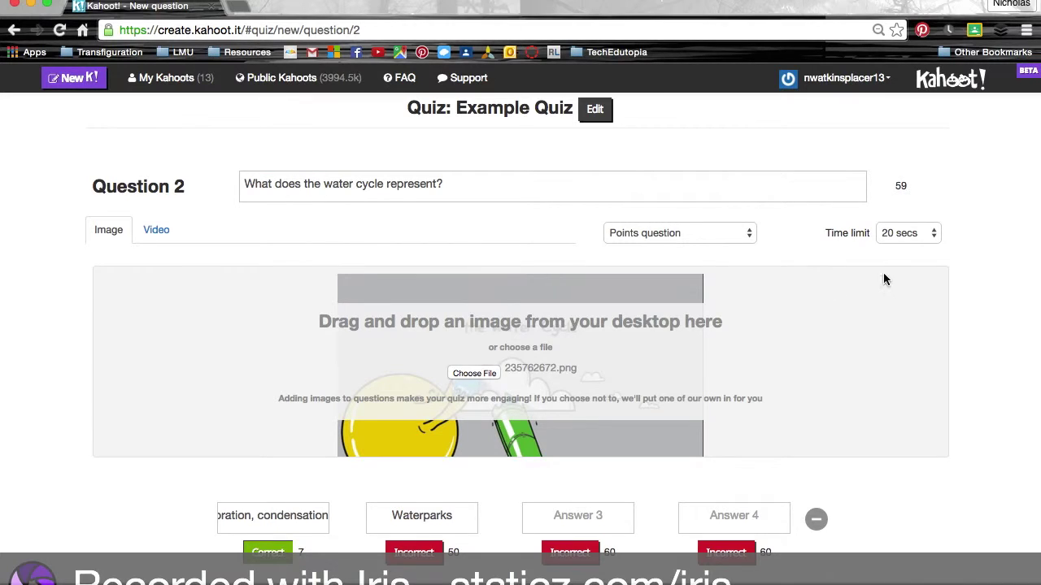
# - Set question 2's time limit to 10 seconds and continue past the question reordering to the quiz settings
pyautogui.click(920, 233)
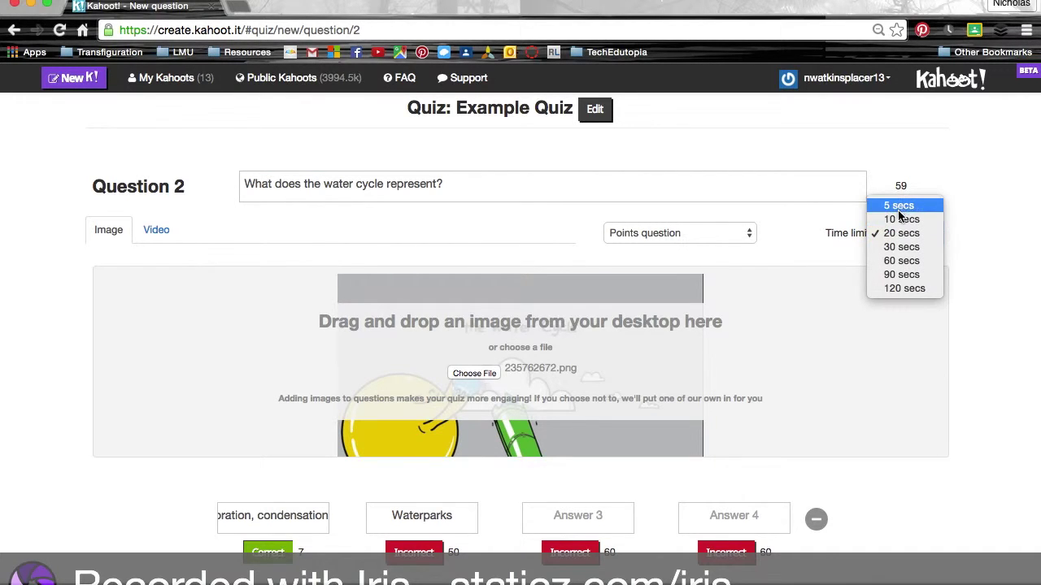
pyautogui.click(899, 220)
pyautogui.scroll(-2, 996, 316)
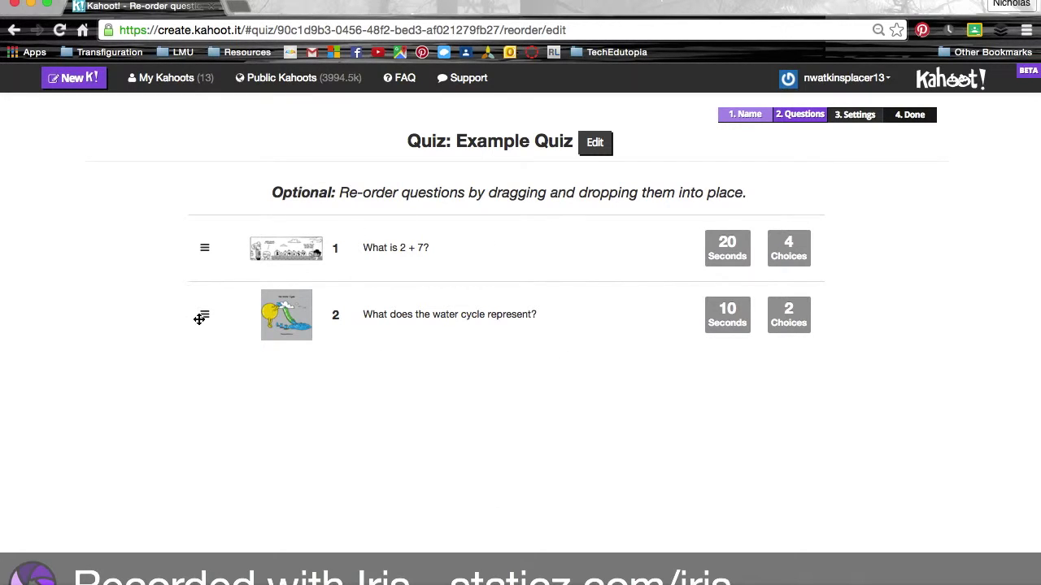
pyautogui.moveTo(207, 318)
pyautogui.mouseDown()
pyautogui.moveTo(204, 248)
pyautogui.moveTo(211, 329)
pyautogui.mouseUp()
pyautogui.click(958, 569)
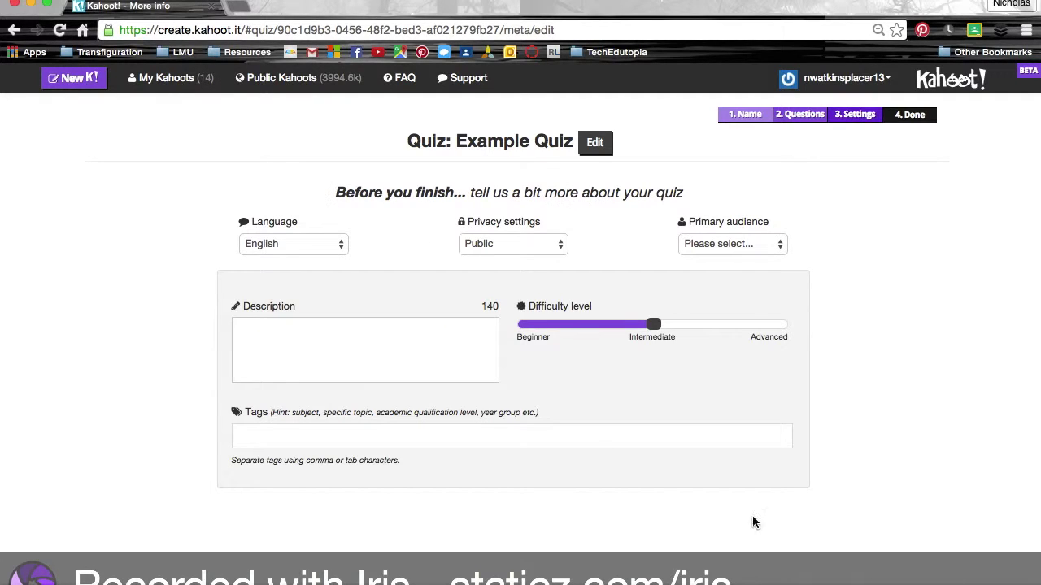
# - Set the quiz's primary audience to School and keep its privacy setting on Public
pyautogui.click(733, 245)
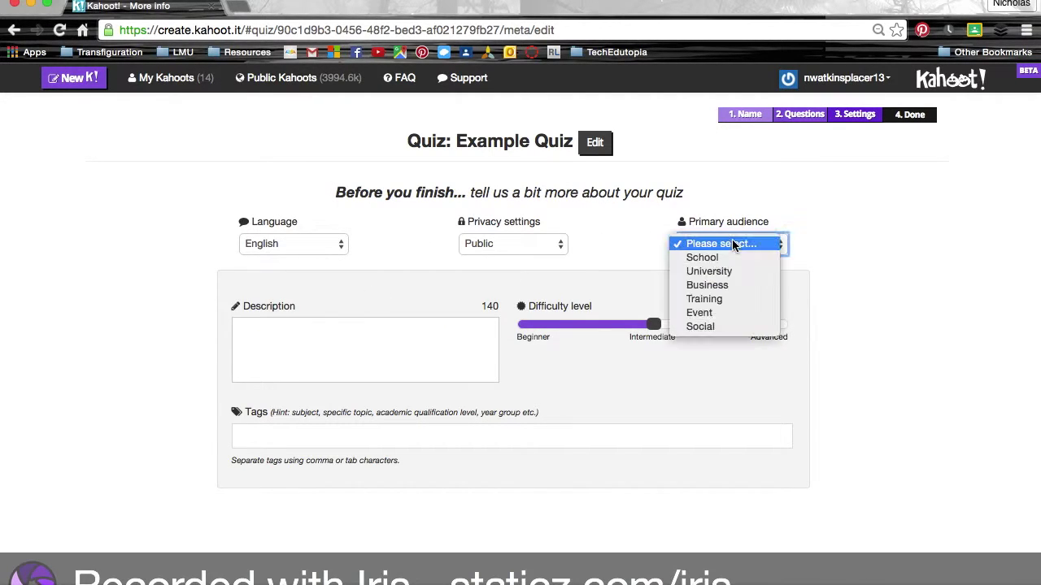
pyautogui.click(732, 260)
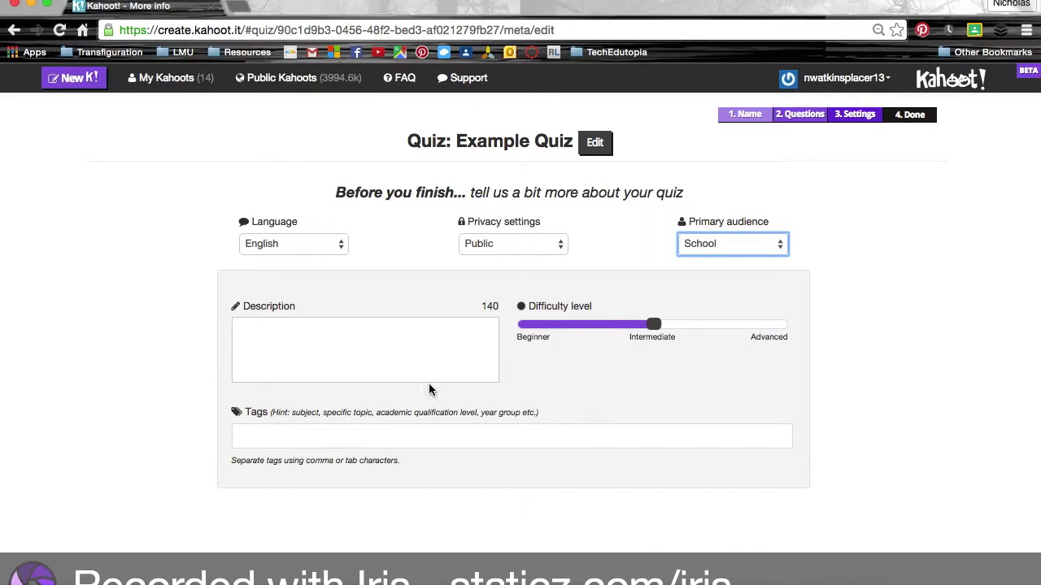
pyautogui.click(523, 248)
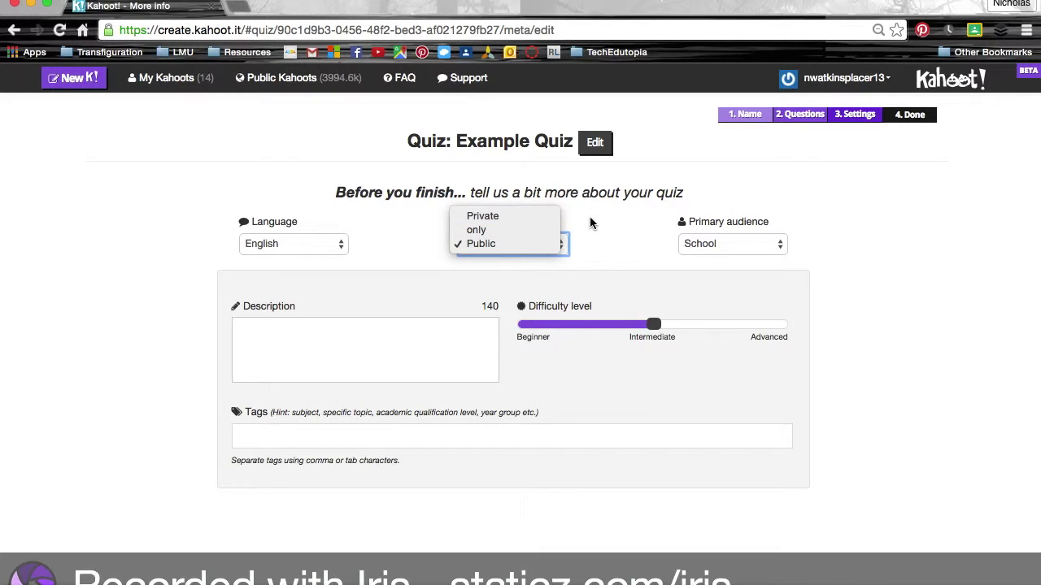
pyautogui.click(506, 246)
# - Try to add the tag "kahoot" to the quiz, leaving the description empty
pyautogui.click(452, 328)
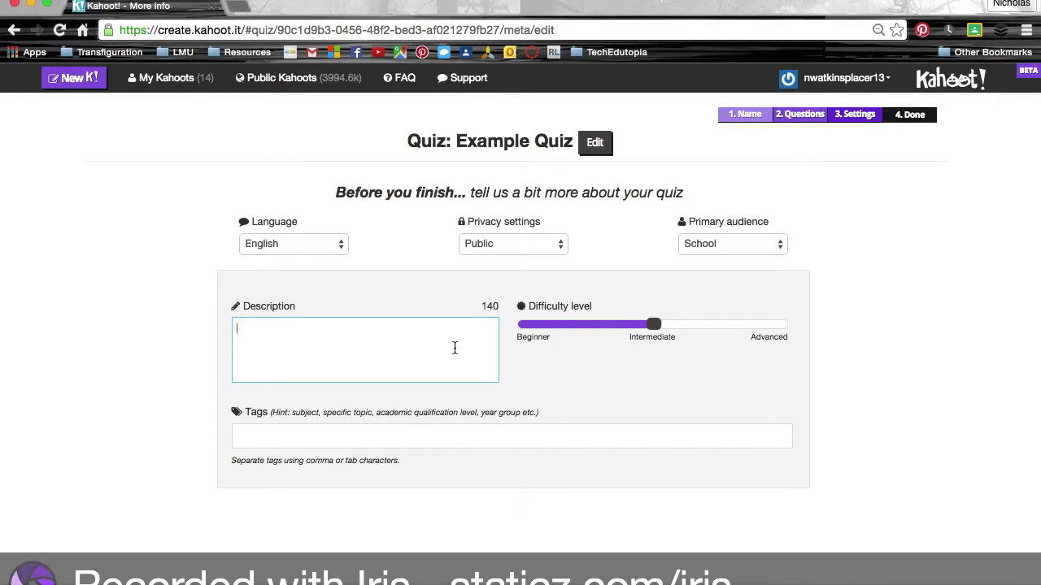
pyautogui.click(342, 439)
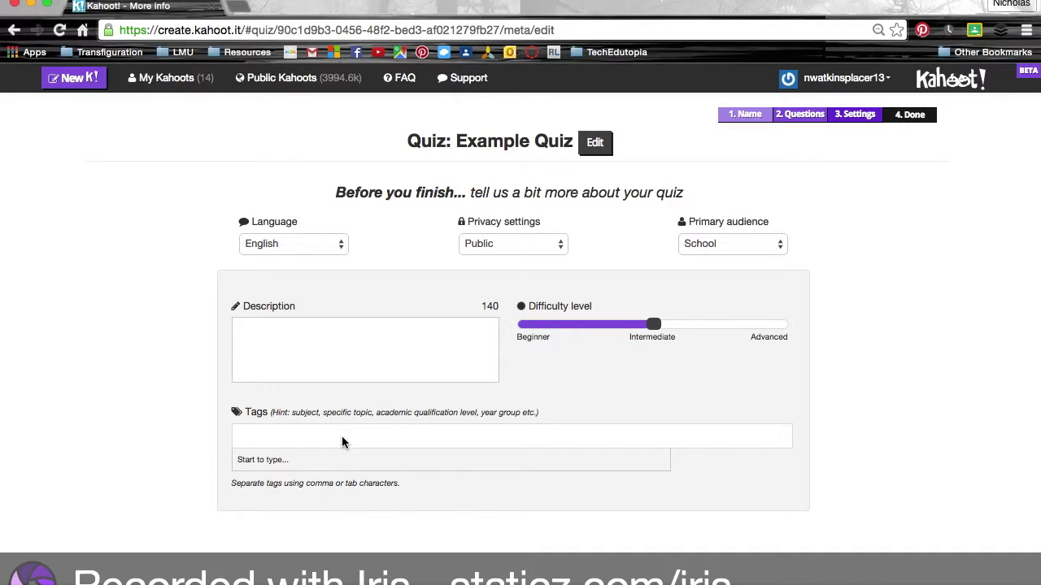
pyautogui.write('kahoot')
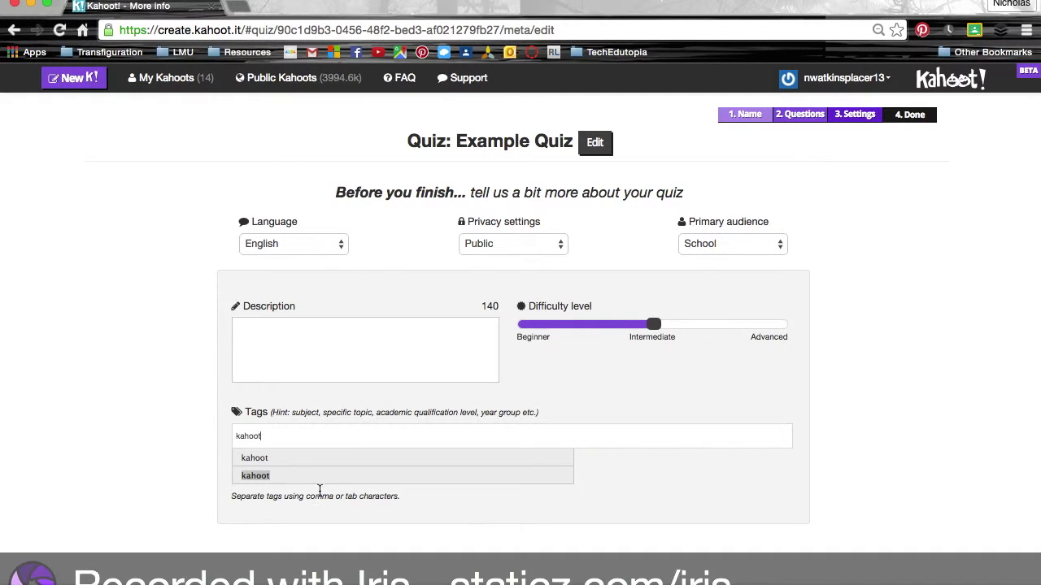
pyautogui.click(313, 459)
pyautogui.click(270, 436)
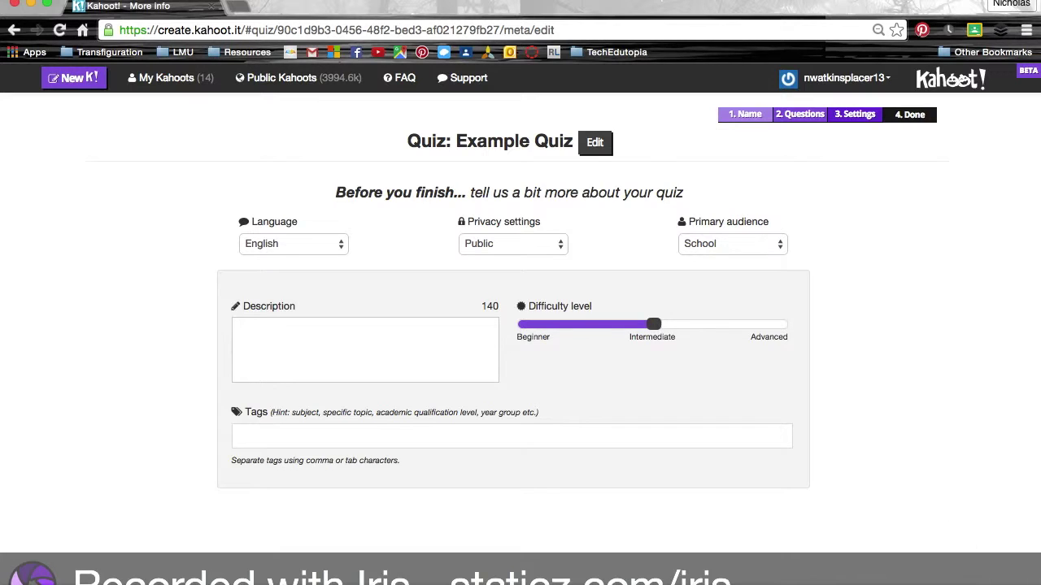
# - Use 235762672.png from the Desktop as the quiz's cover image and open the lobby YouTube video link for entry
pyautogui.click(906, 570)
pyautogui.click(475, 334)
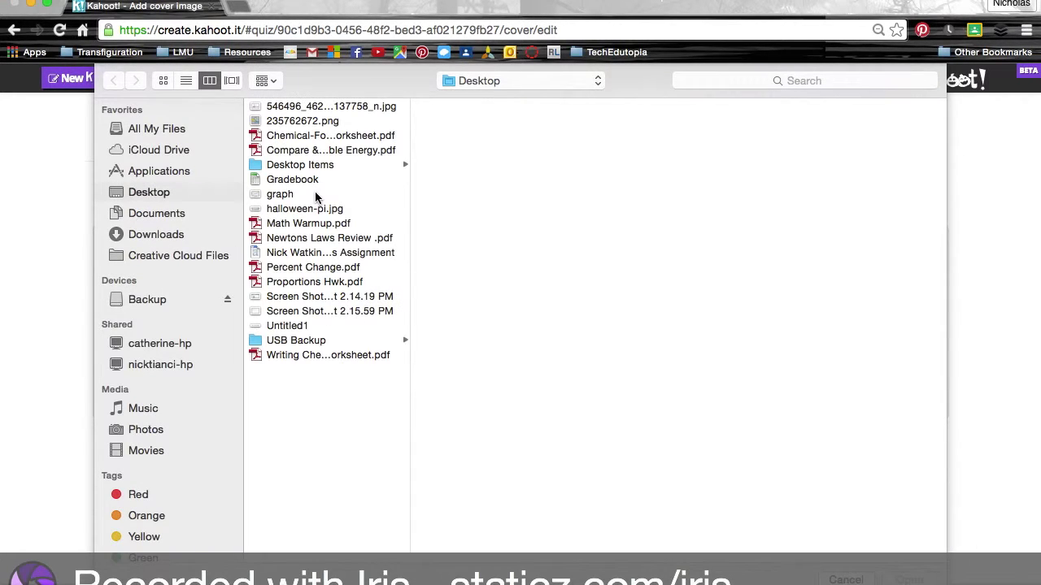
pyautogui.click(301, 120)
pyautogui.click(907, 577)
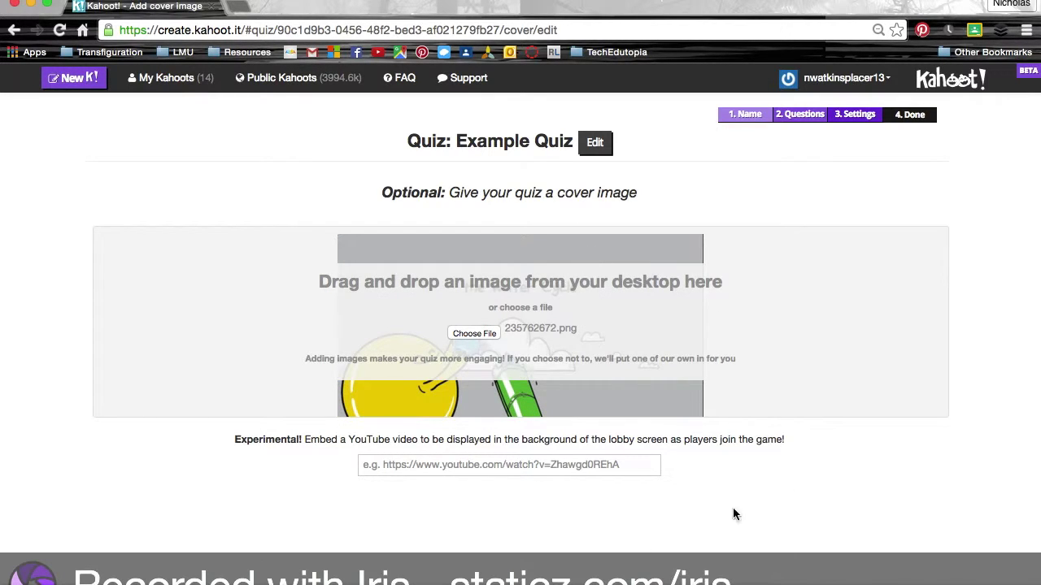
pyautogui.click(423, 464)
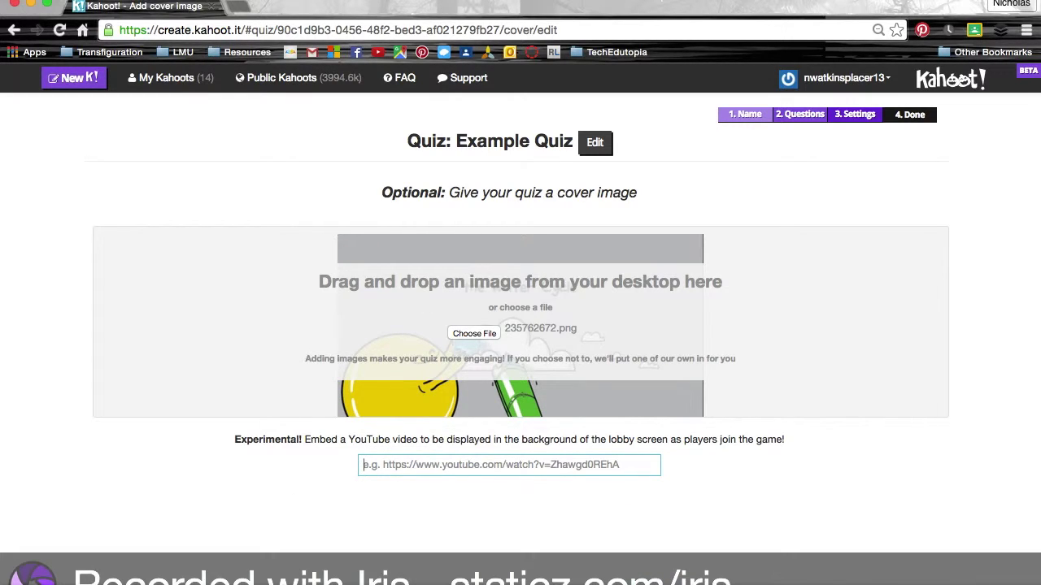
# - Finish Example Quiz without a lobby video and look through the list of kahoots created by this account
pyautogui.click(904, 569)
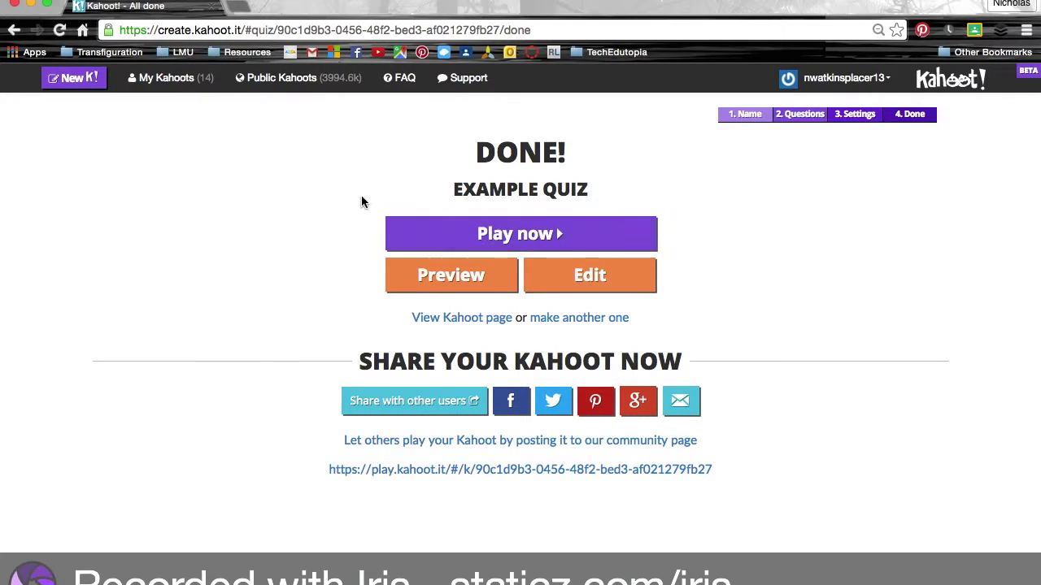
pyautogui.click(160, 81)
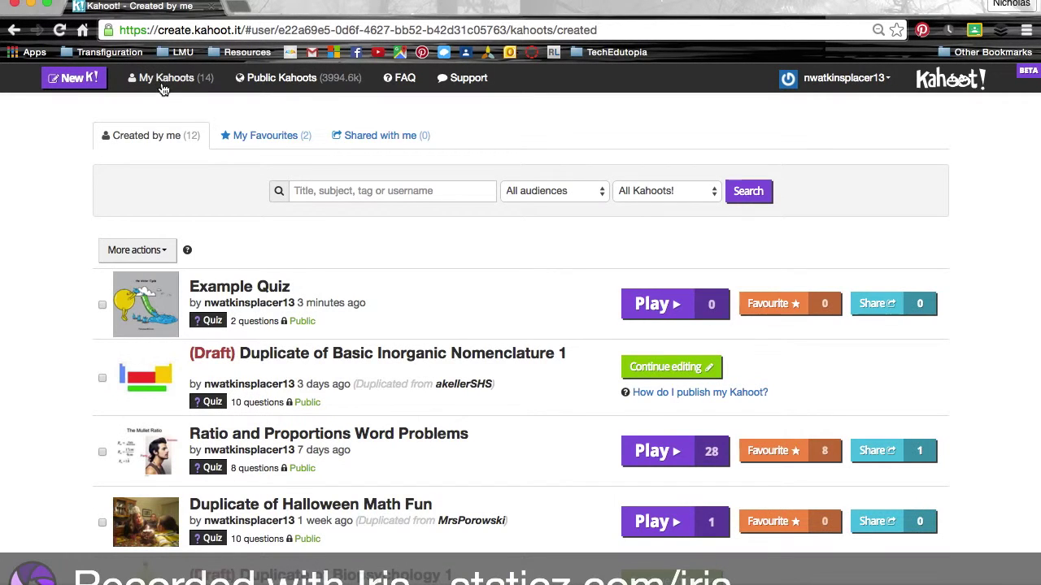
pyautogui.scroll(-1, 69, 255)
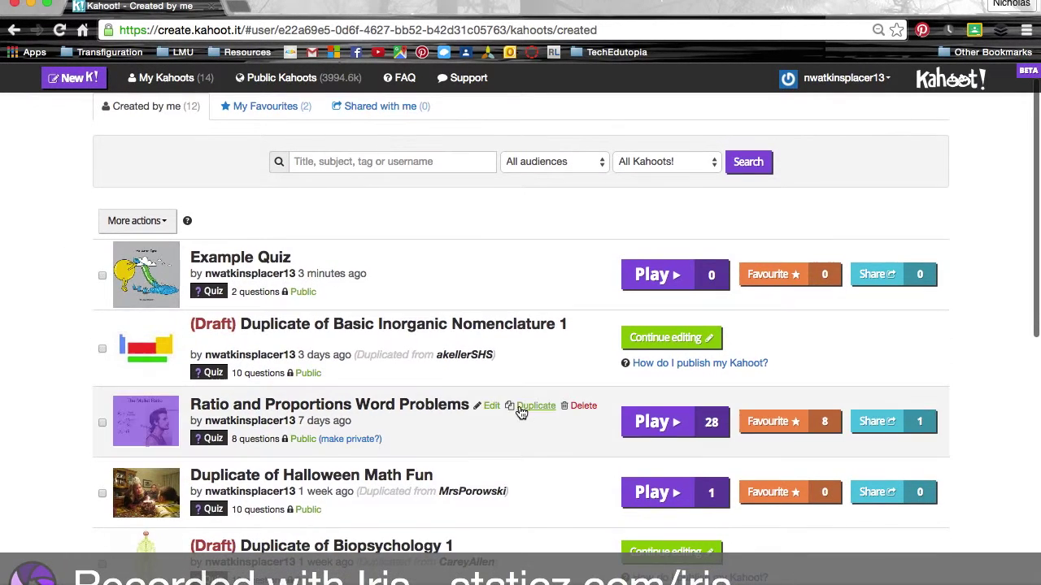
pyautogui.scroll(-6, 521, 413)
pyautogui.scroll(8, 519, 406)
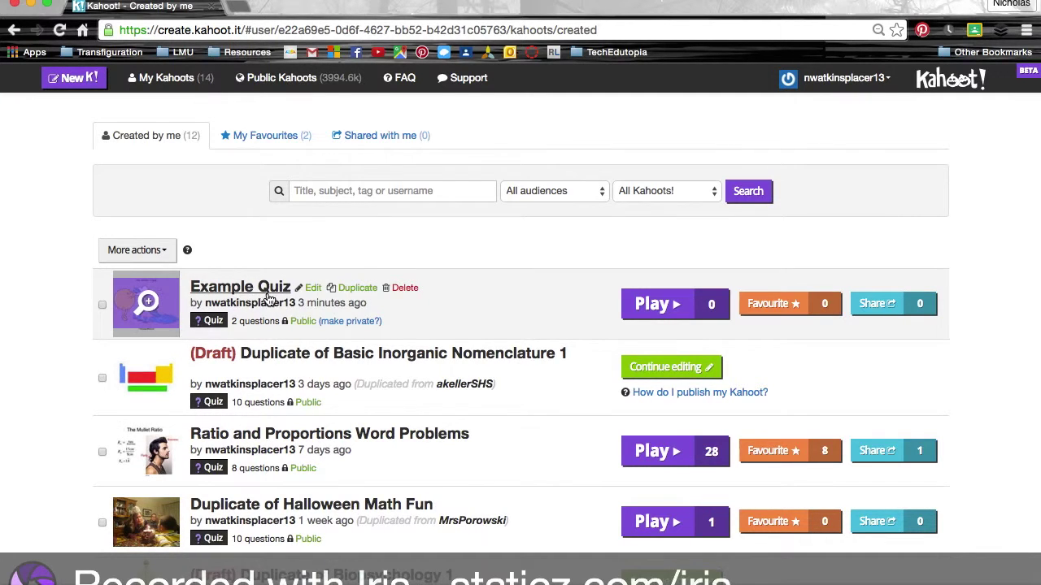
# - Launch Example Quiz with the default game options and start the game with Test student in the lobby
pyautogui.click(664, 317)
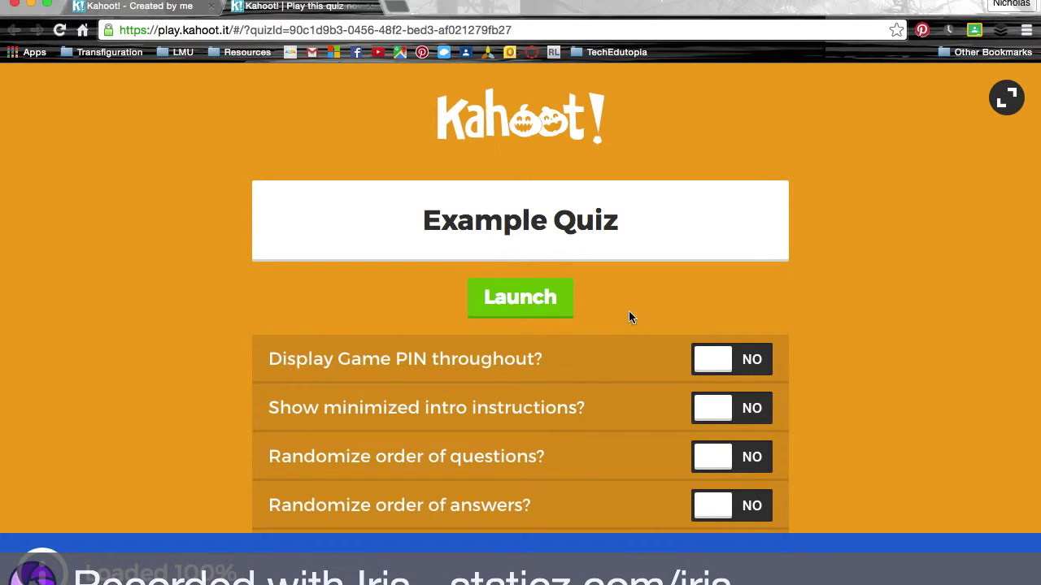
pyautogui.click(520, 299)
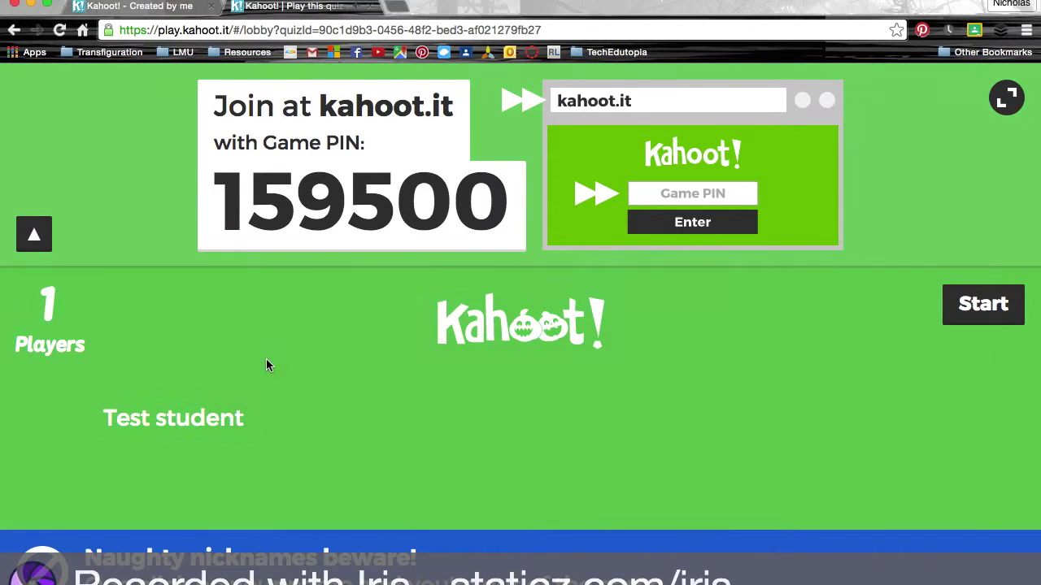
pyautogui.moveTo(220, 424)
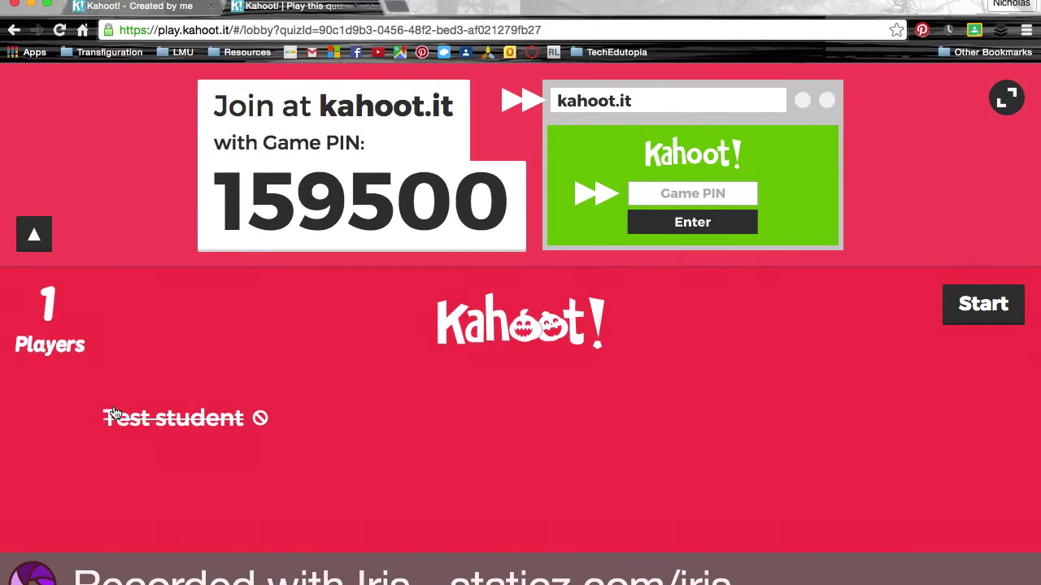
pyautogui.click(984, 305)
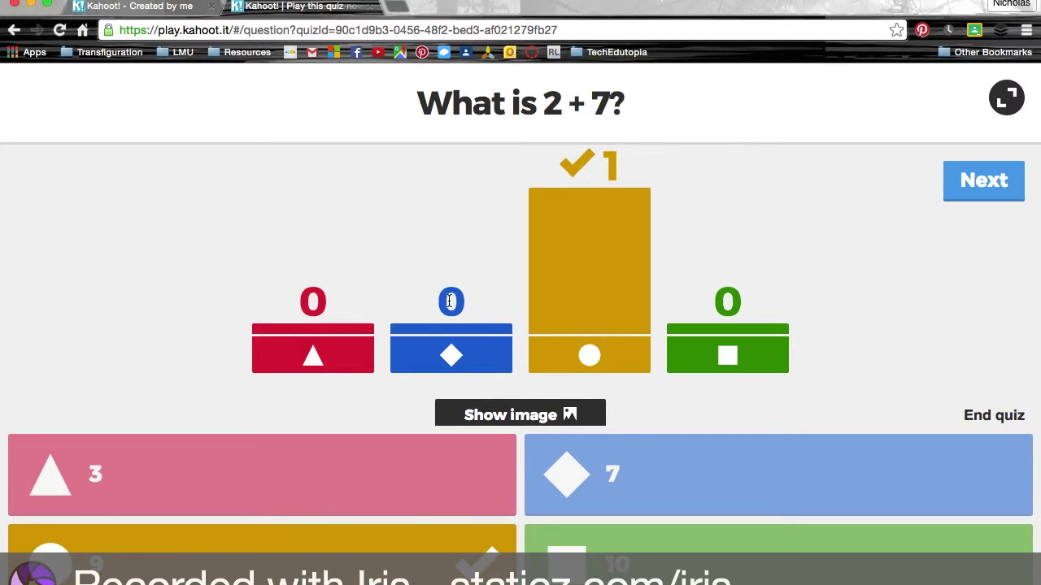
# - Advance from question 1's results to the scoreboard, run question 2 and bring up its scoreboard
pyautogui.click(962, 188)
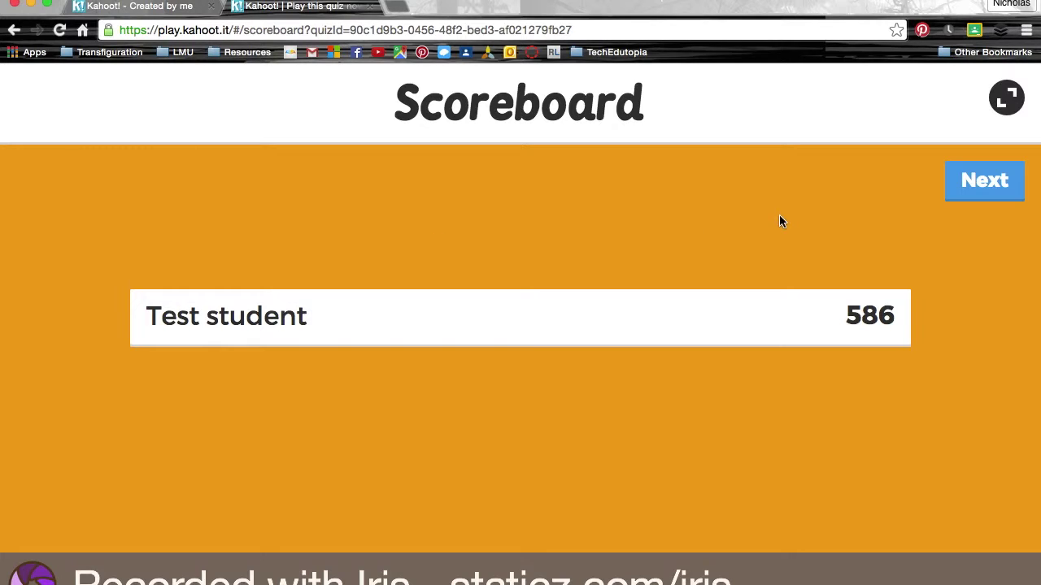
pyautogui.click(1012, 183)
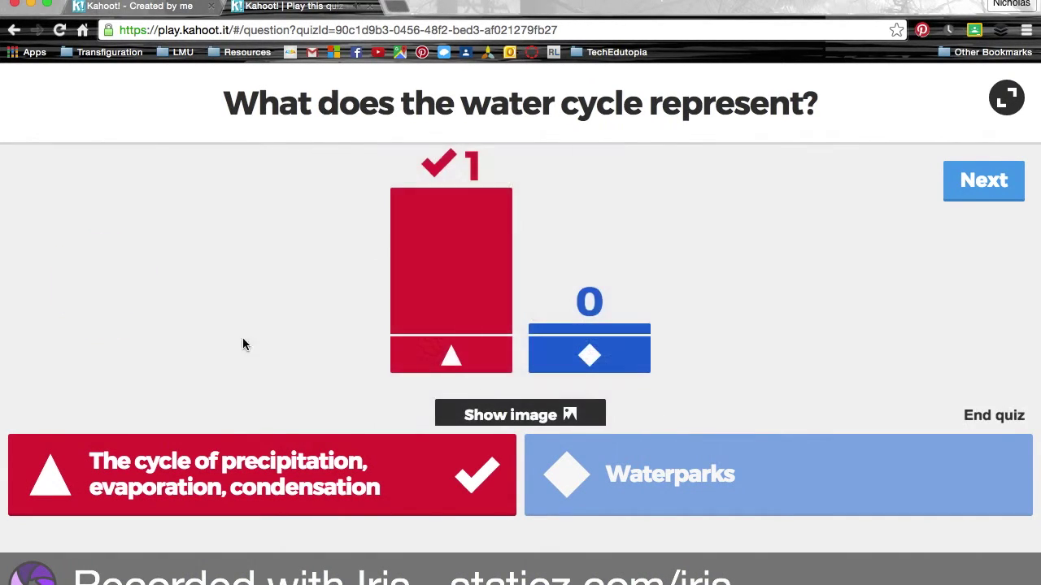
pyautogui.click(971, 184)
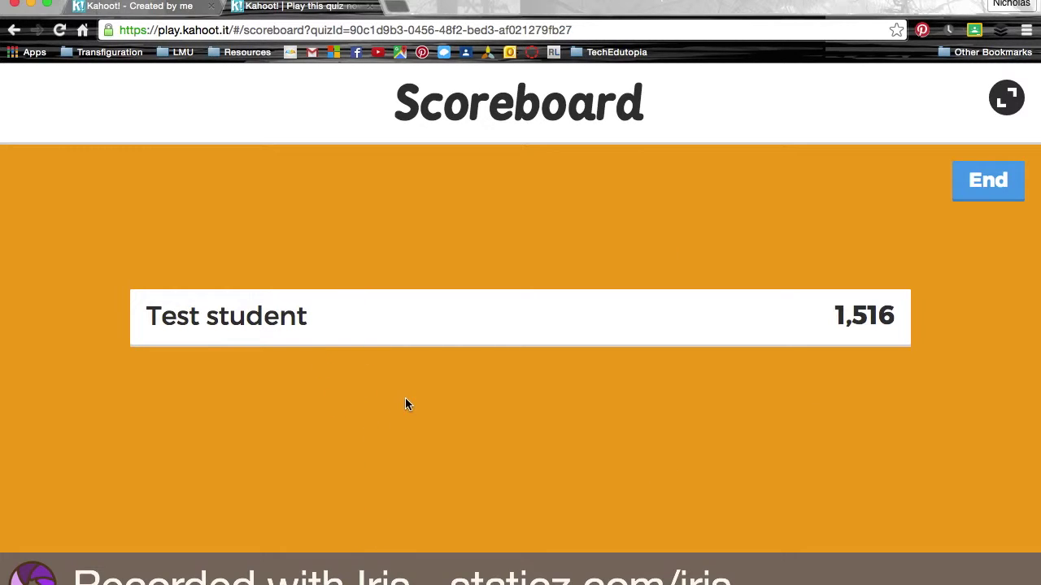
# - End the game and go through the top scorer and feedback screens to the final scoreboard
pyautogui.click(986, 195)
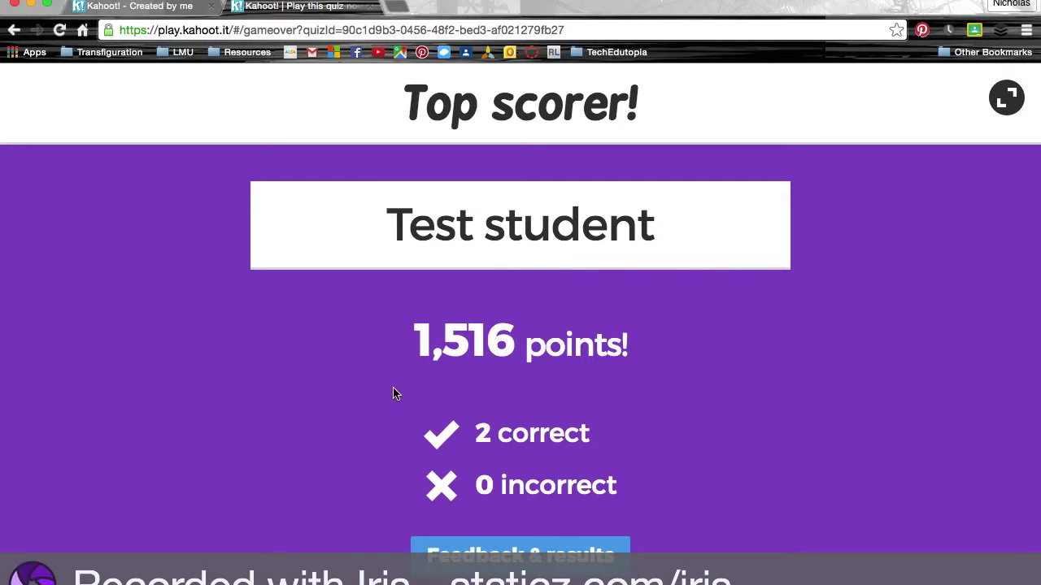
pyautogui.click(611, 544)
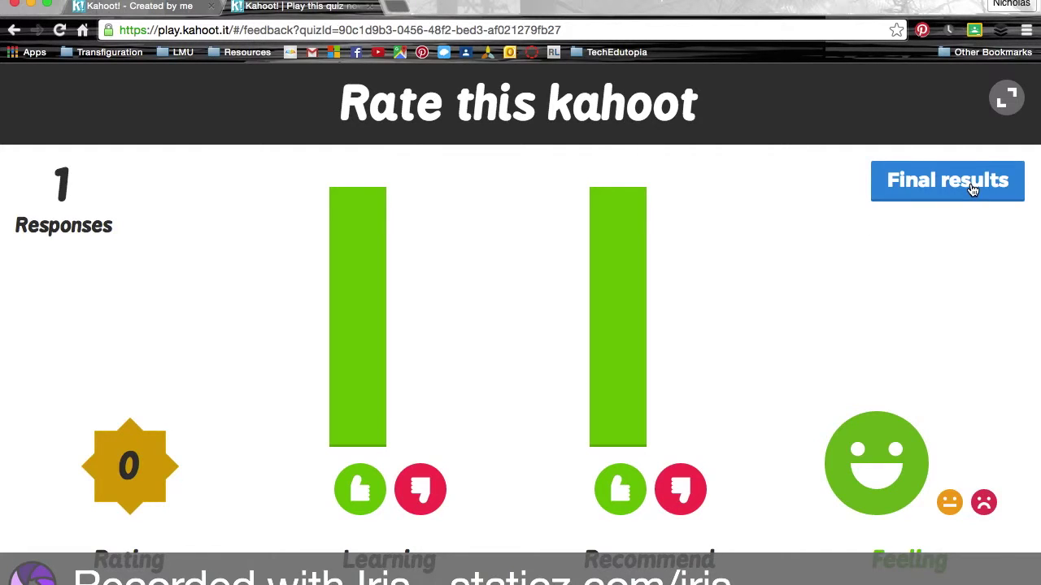
pyautogui.click(964, 189)
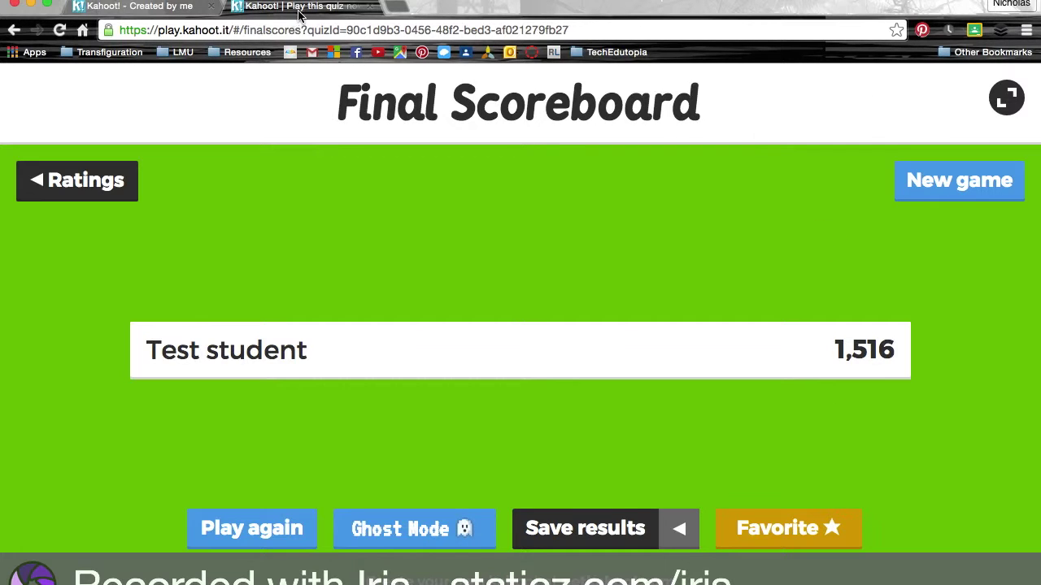
# - Return to the list of created kahoots and look through the whole list
pyautogui.click(138, 6)
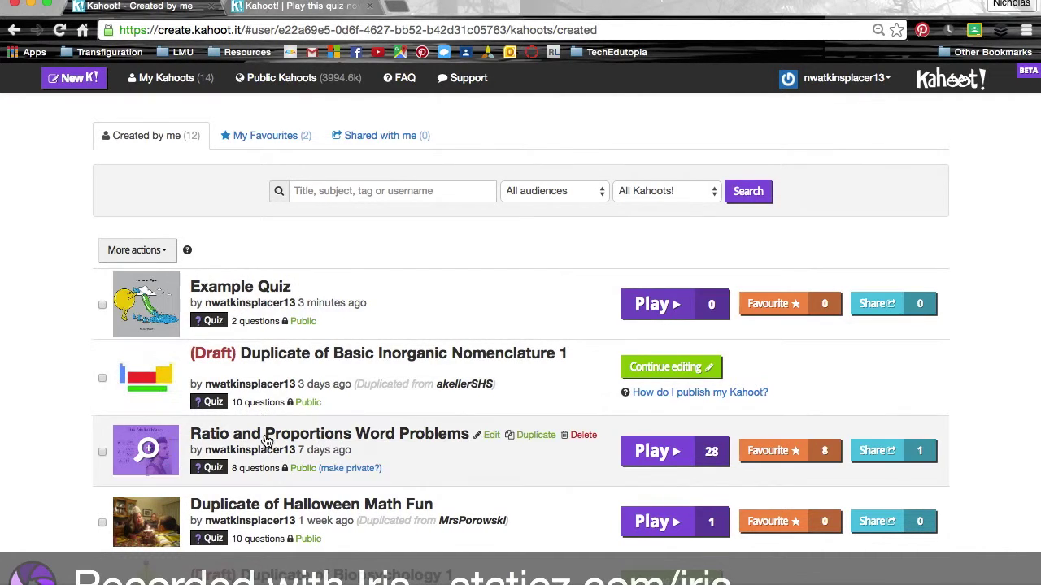
pyautogui.scroll(-10, 267, 440)
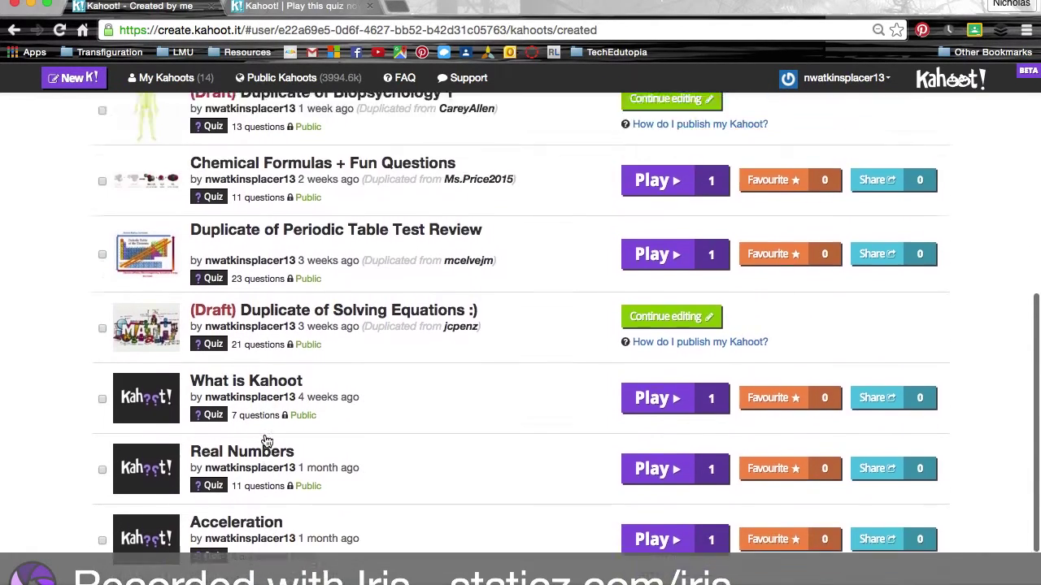
pyautogui.scroll(12, 266, 440)
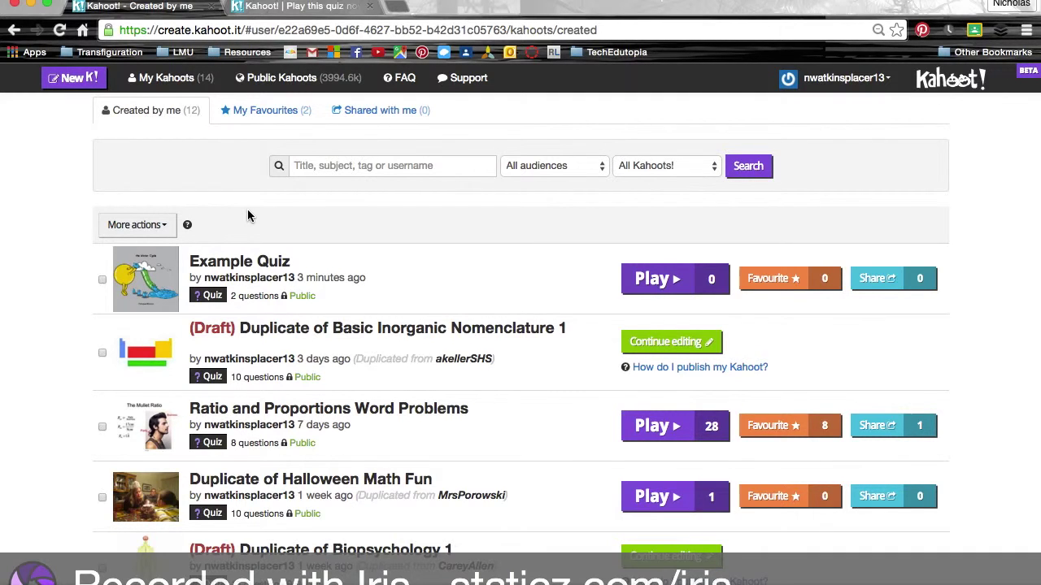
pyautogui.scroll(1, 248, 210)
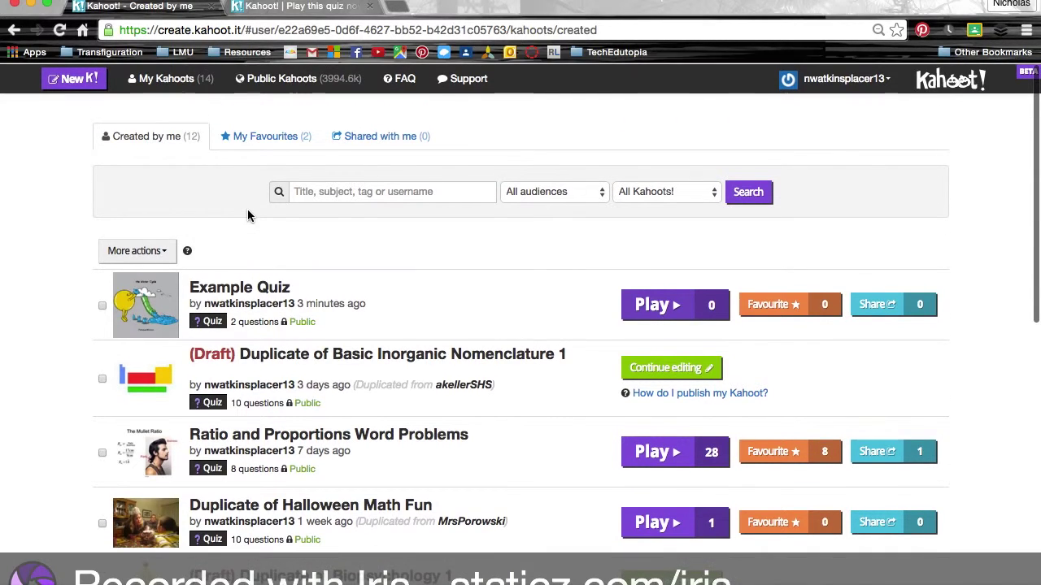
# - Search the public kahoots for "one step equations" and look through the matching quizzes
pyautogui.click(306, 79)
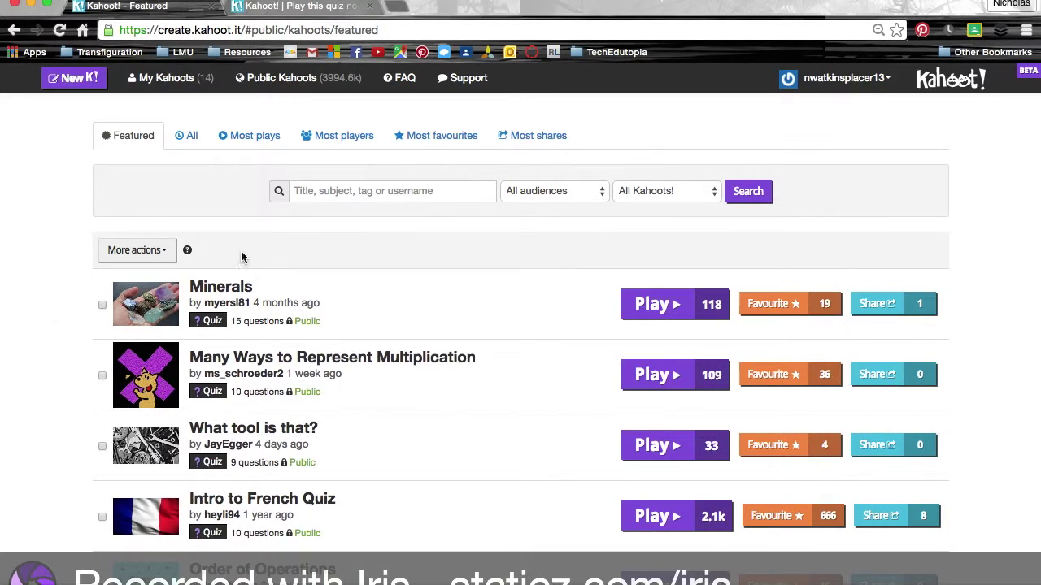
pyautogui.click(330, 195)
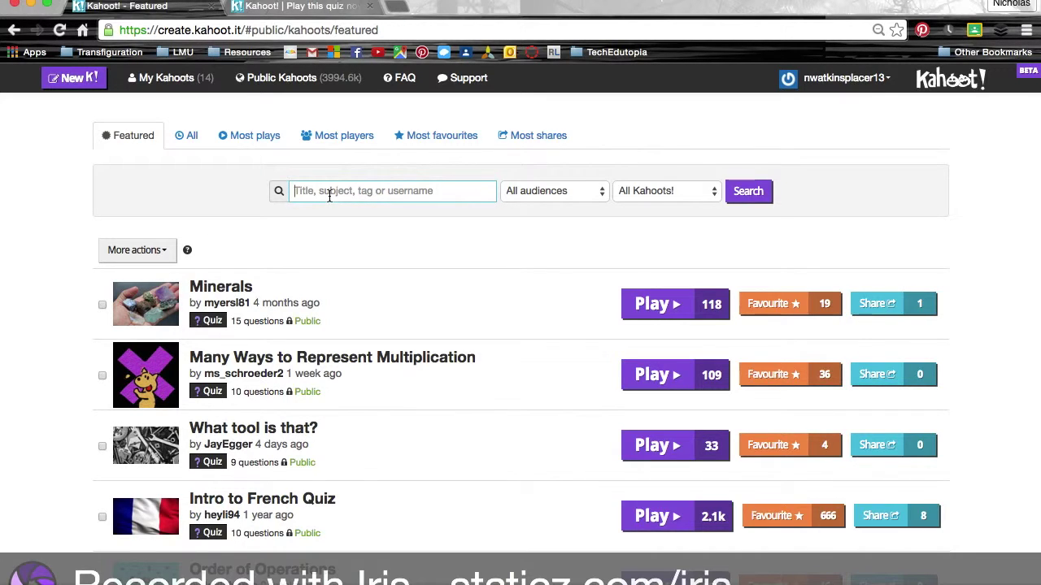
pyautogui.write('one step equations')
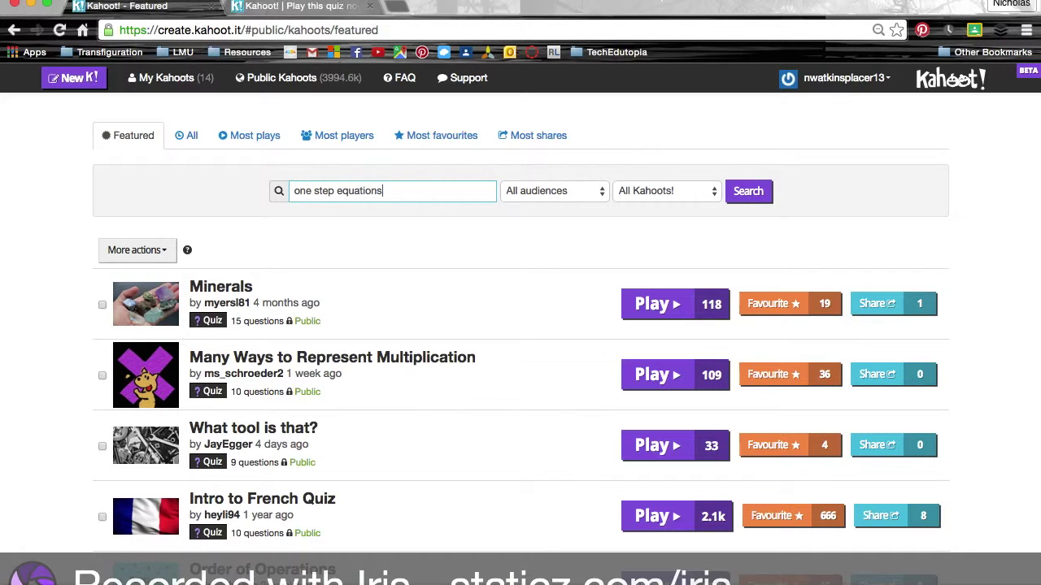
pyautogui.press('Return')
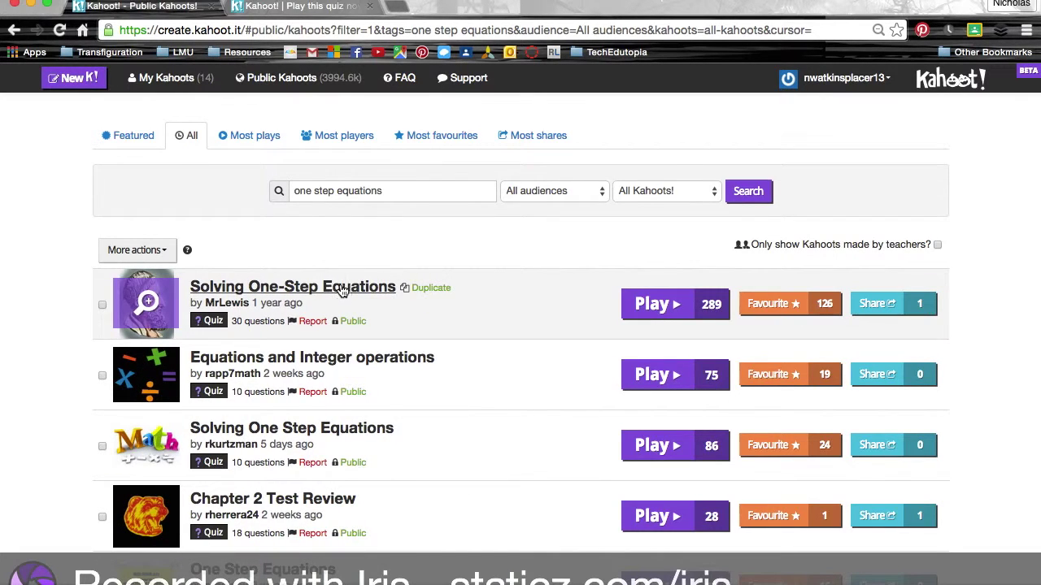
pyautogui.scroll(-7, 390, 351)
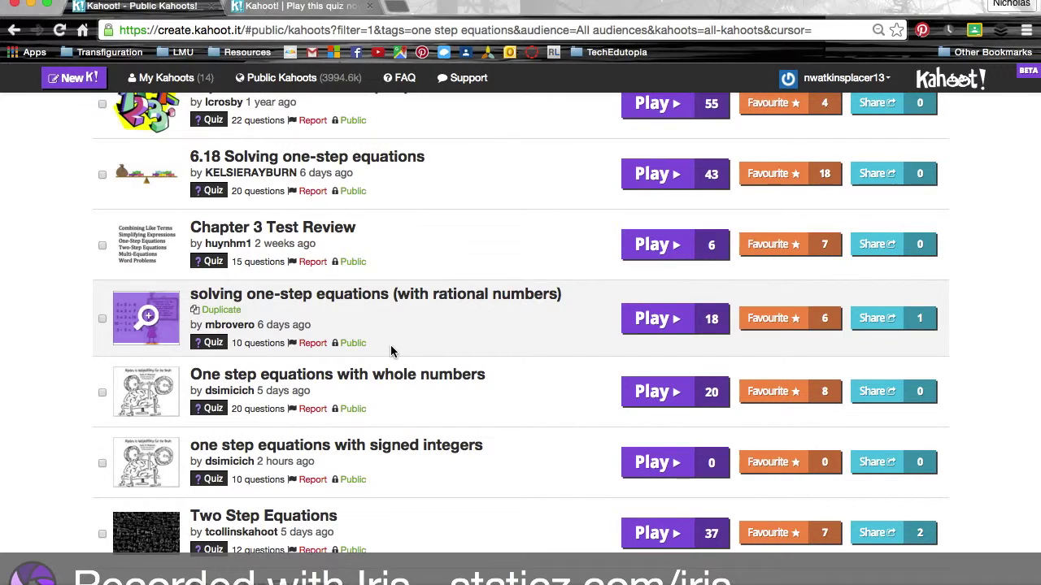
pyautogui.scroll(6, 390, 351)
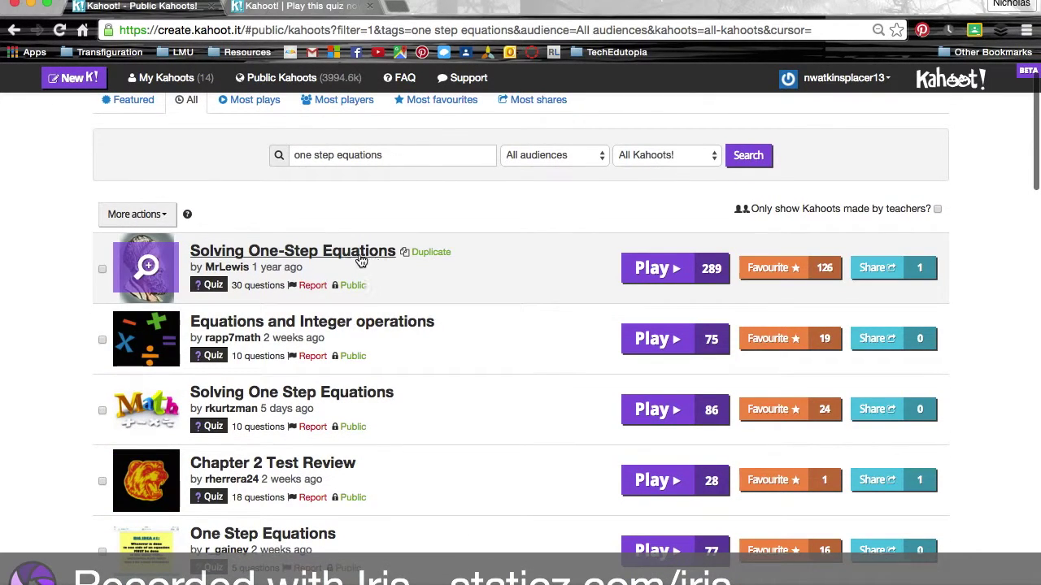
# - Open the public quiz "Solving One-Step Equations" and show the answers to question 1
pyautogui.click(324, 256)
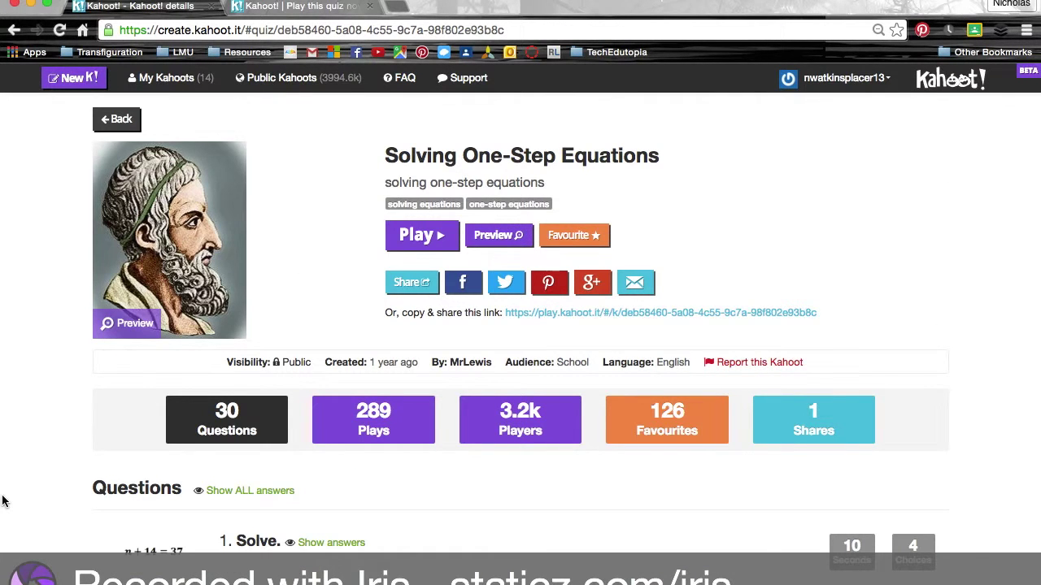
pyautogui.scroll(-3, 4, 497)
pyautogui.scroll(-5, 369, 399)
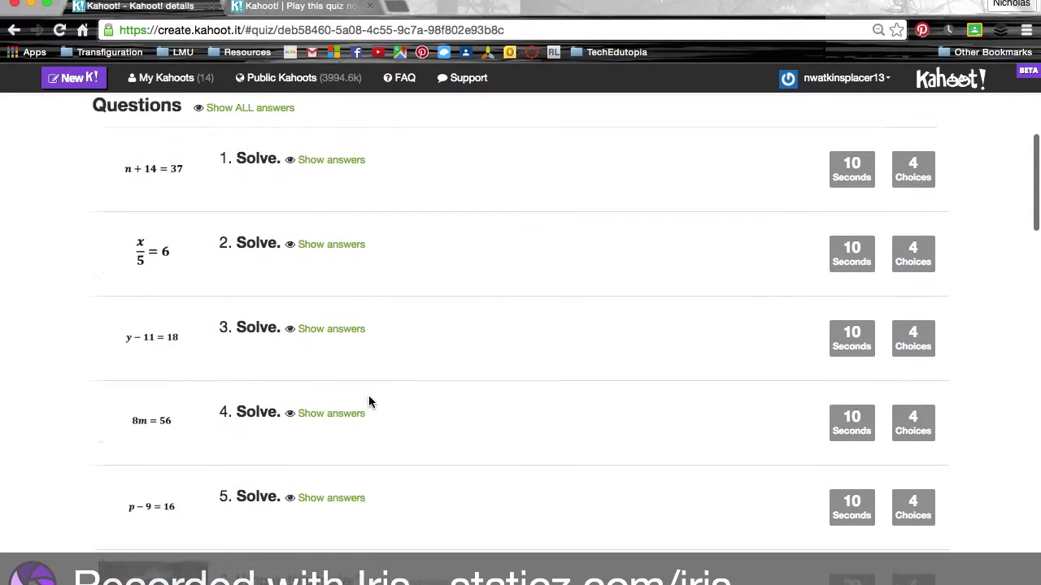
pyautogui.scroll(2, 349, 314)
pyautogui.click(324, 222)
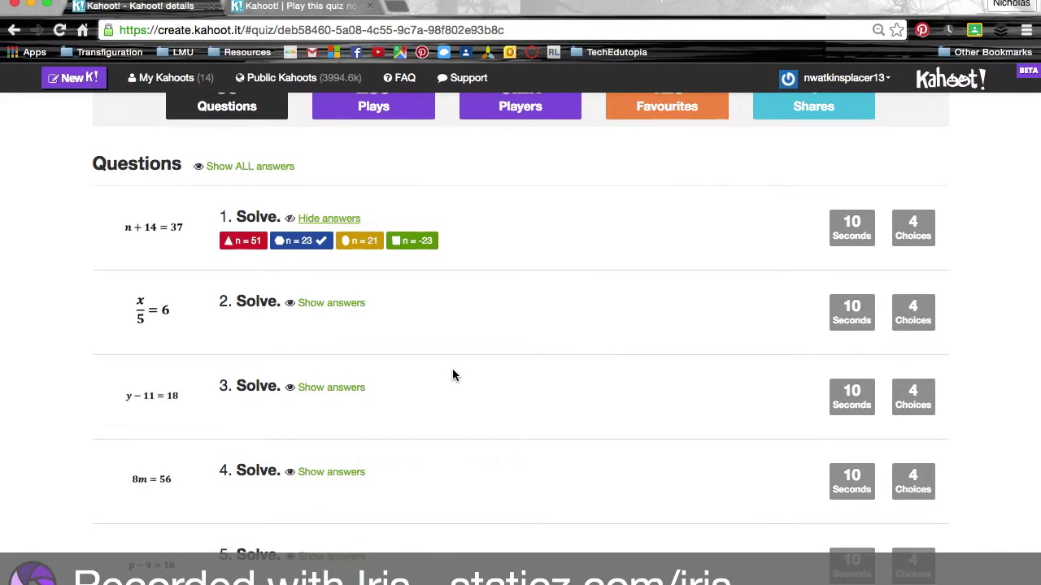
# - Look through the quiz's remaining questions, showing the answers to question 6 and question 15
pyautogui.scroll(-1, 453, 372)
pyautogui.scroll(-3, 453, 374)
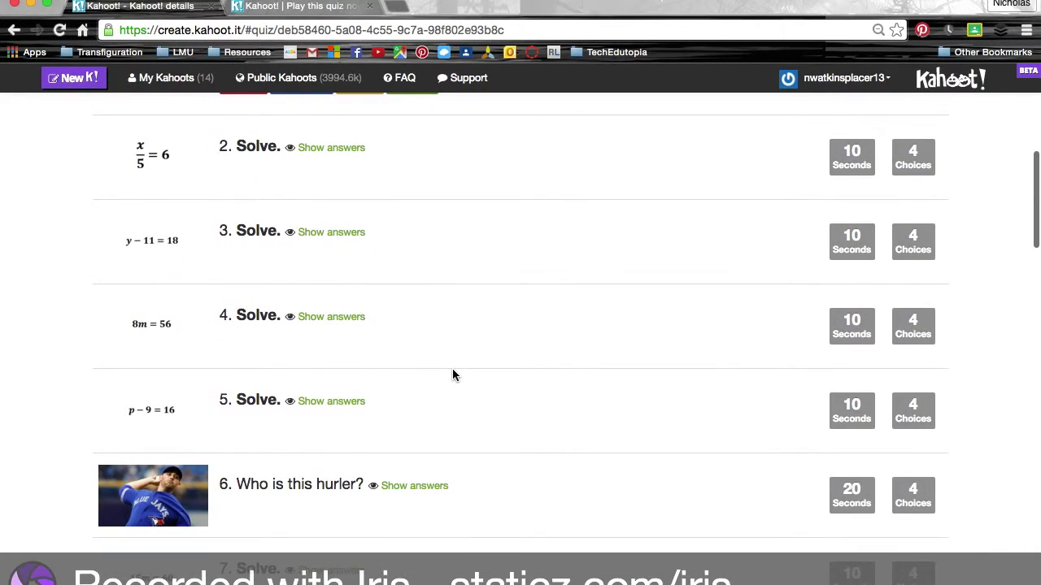
pyautogui.scroll(-4, 453, 372)
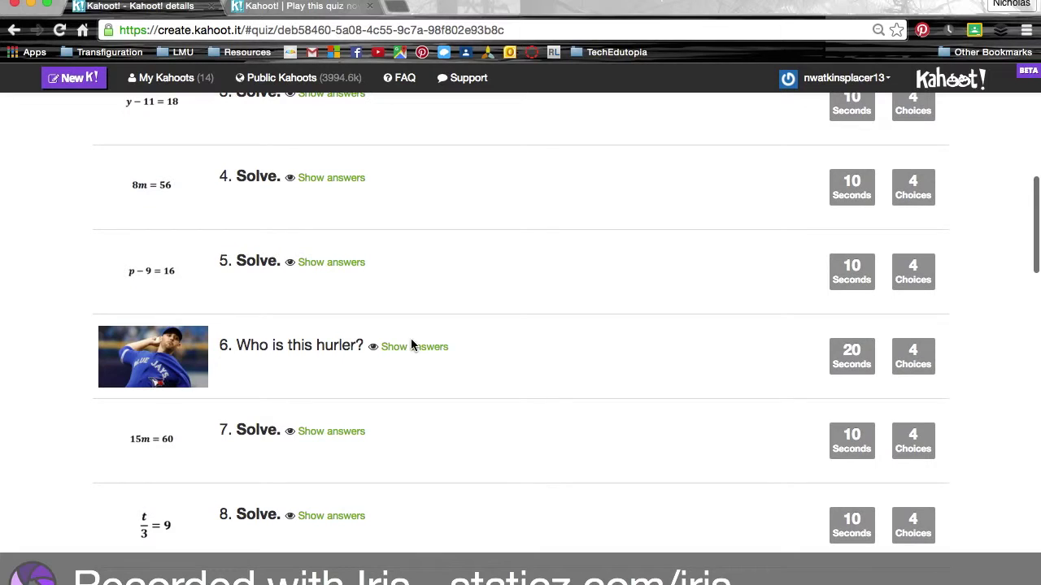
pyautogui.click(412, 345)
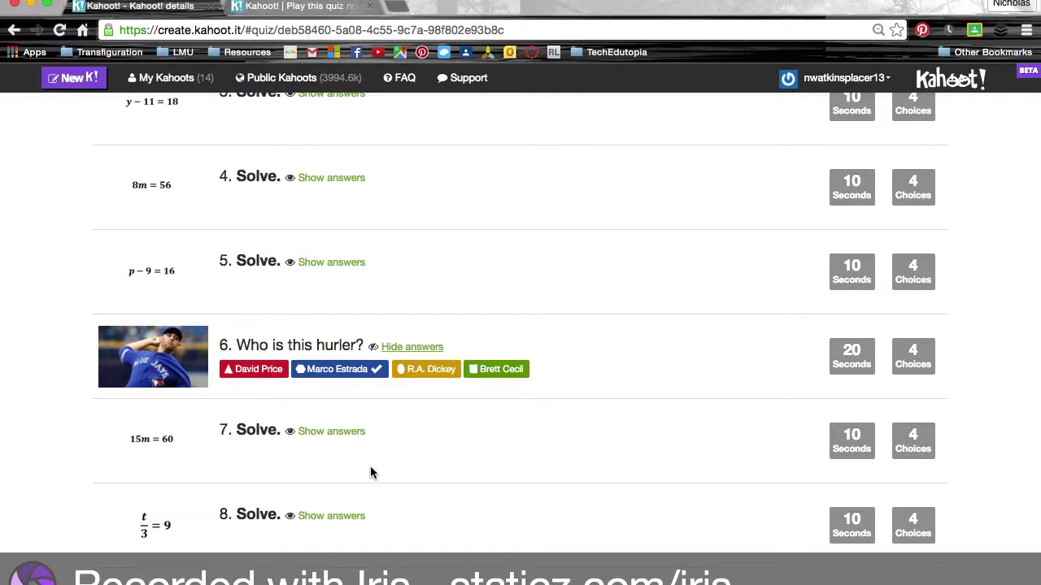
pyautogui.scroll(-15, 370, 472)
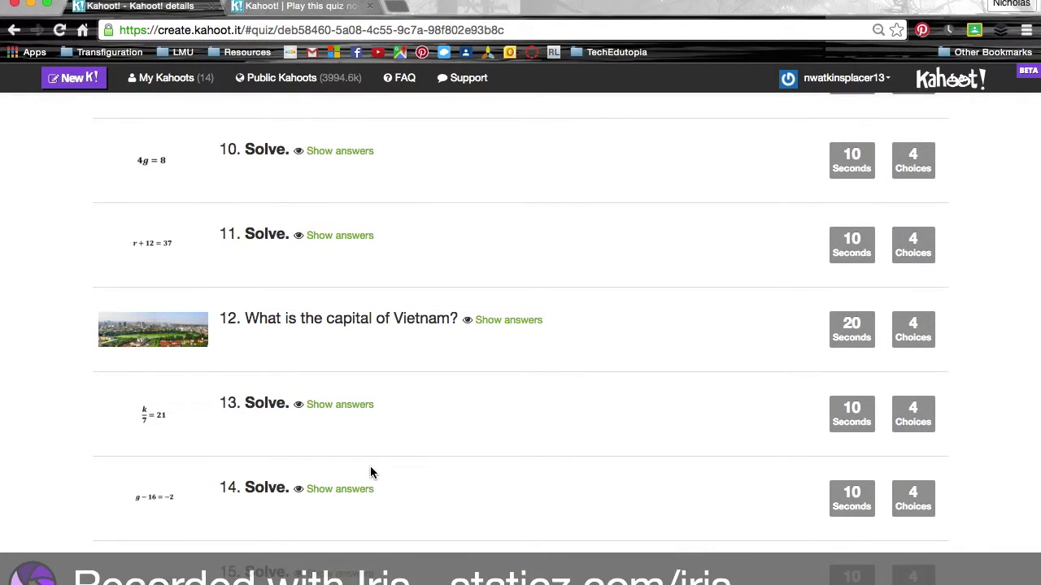
pyautogui.scroll(-2, 370, 472)
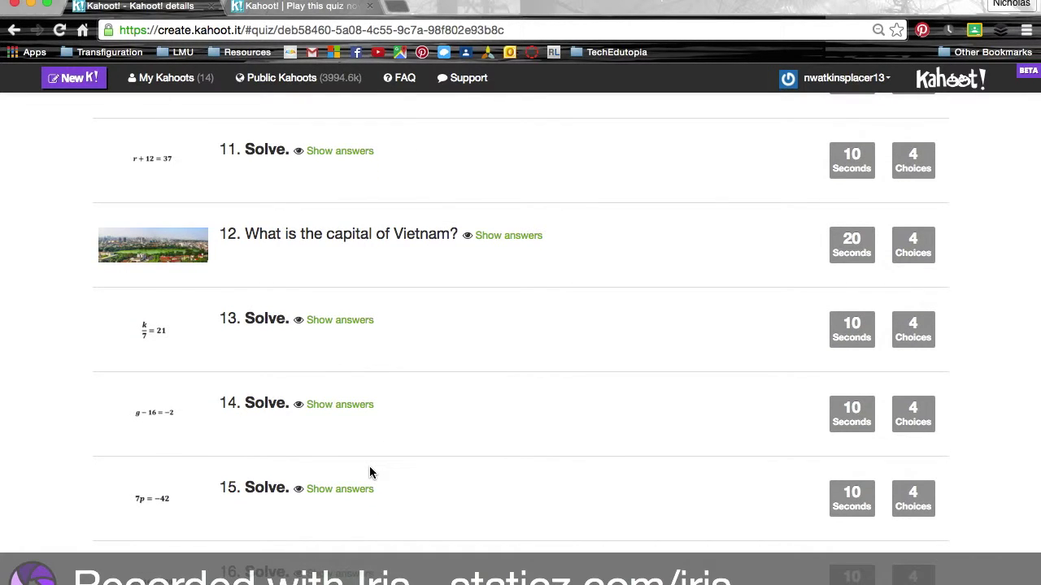
pyautogui.click(340, 489)
pyautogui.scroll(-6, 530, 454)
pyautogui.scroll(-2, 529, 454)
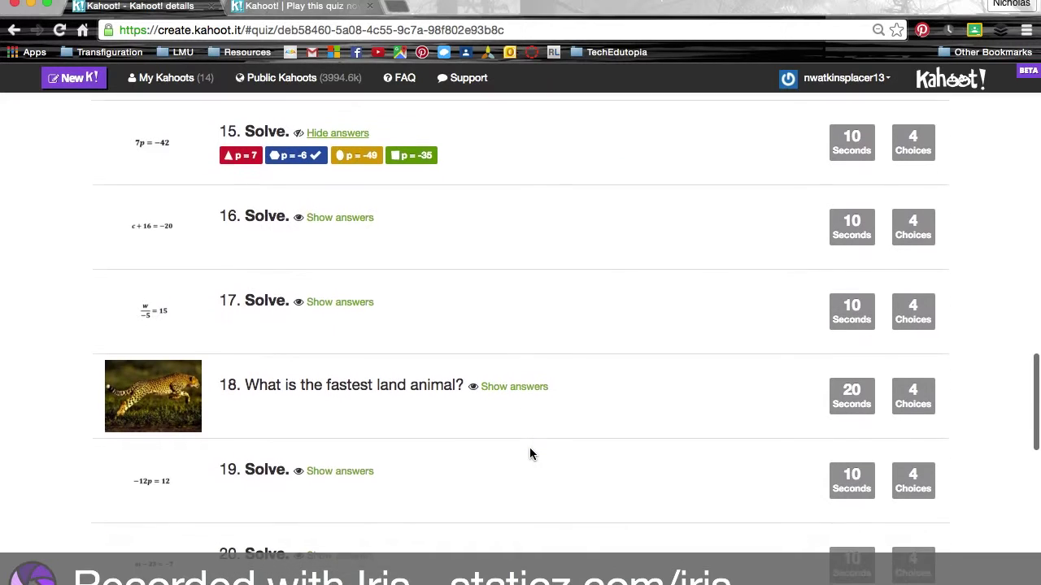
# - Leave the quiz's details page and return to the "one step equations" search results
pyautogui.scroll(15, 529, 452)
pyautogui.scroll(6, 529, 453)
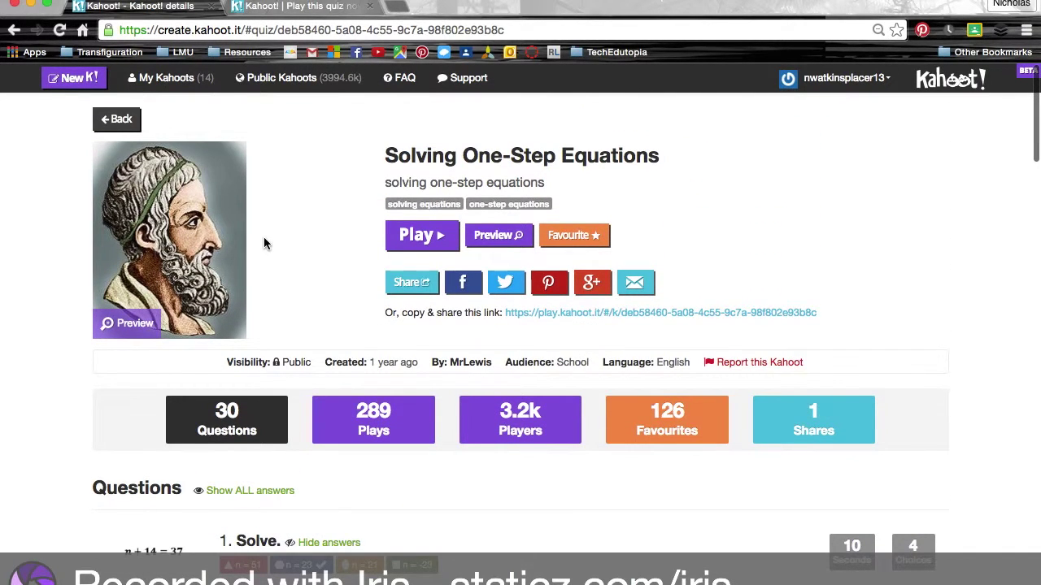
pyautogui.click(15, 29)
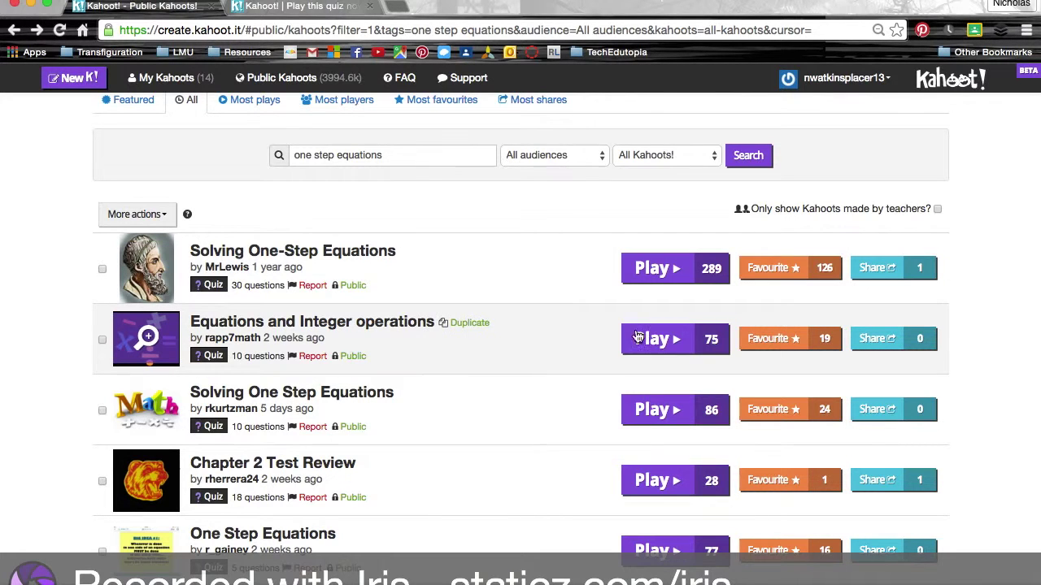
# - Play the public quiz "Solving One-Step Equations" from the search results and launch it with the default game options
pyautogui.scroll(-3, 497, 324)
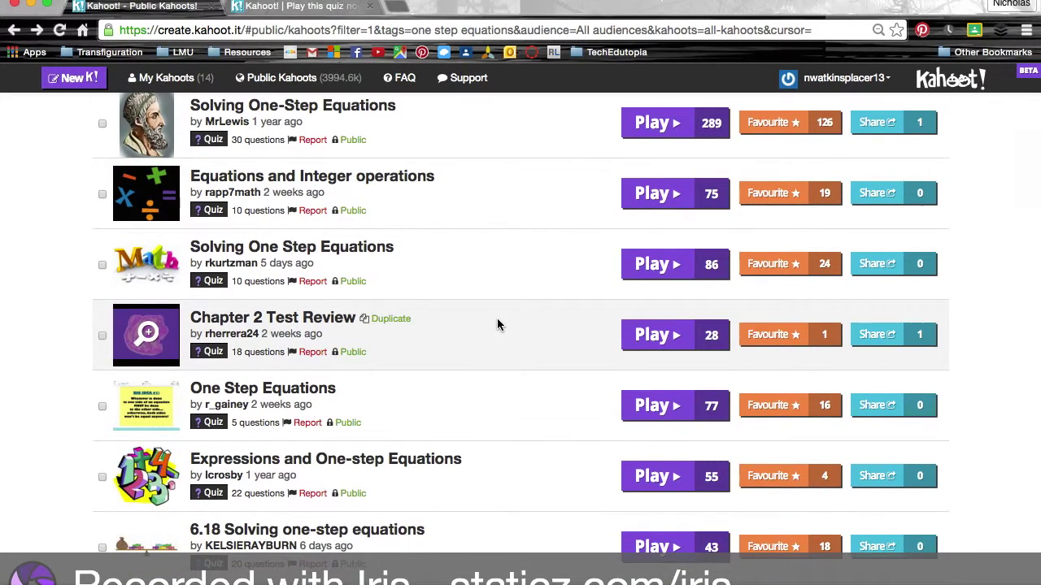
pyautogui.scroll(2, 498, 324)
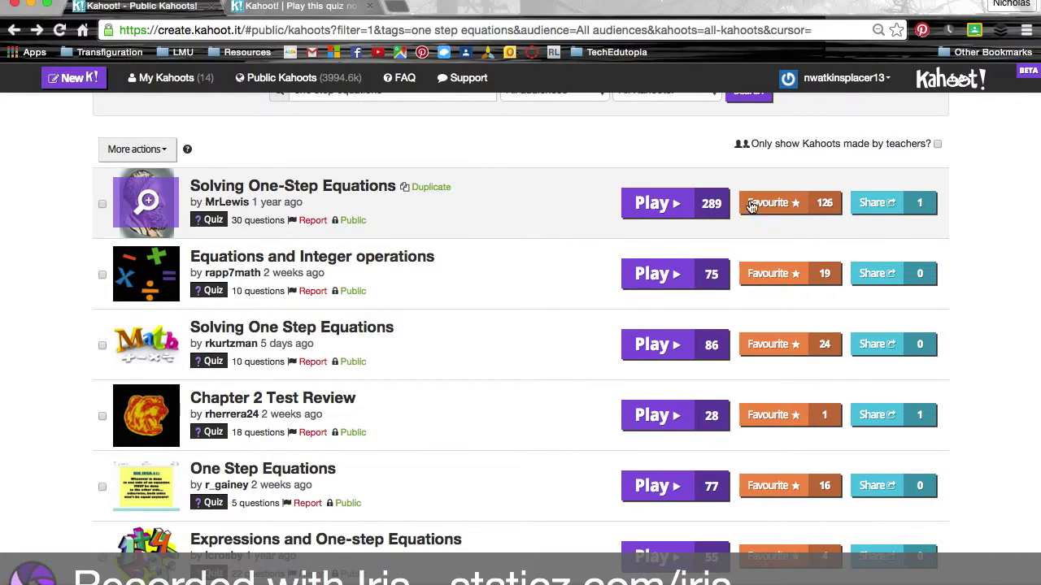
pyautogui.scroll(3, 558, 257)
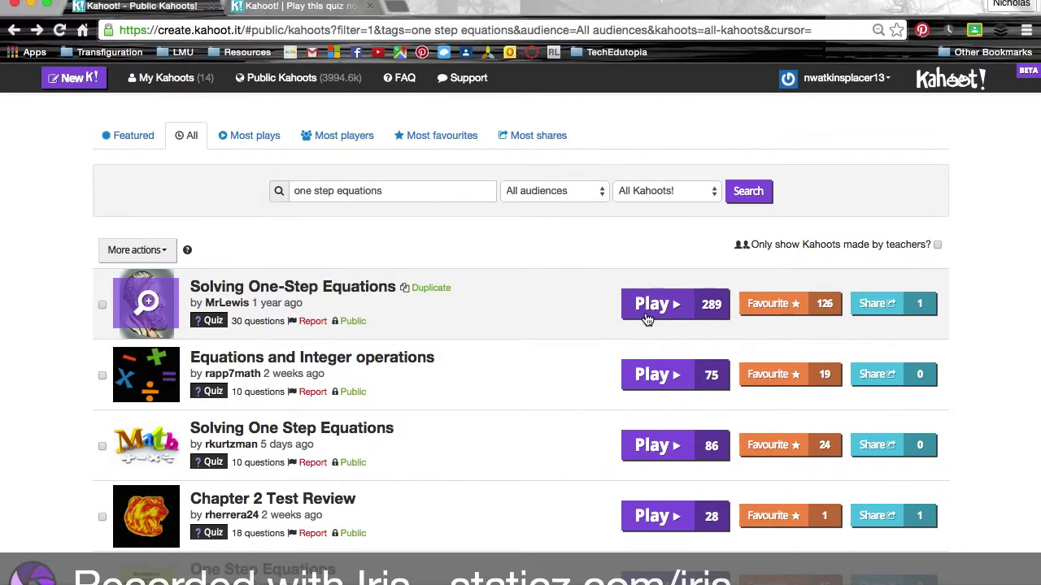
pyautogui.click(647, 305)
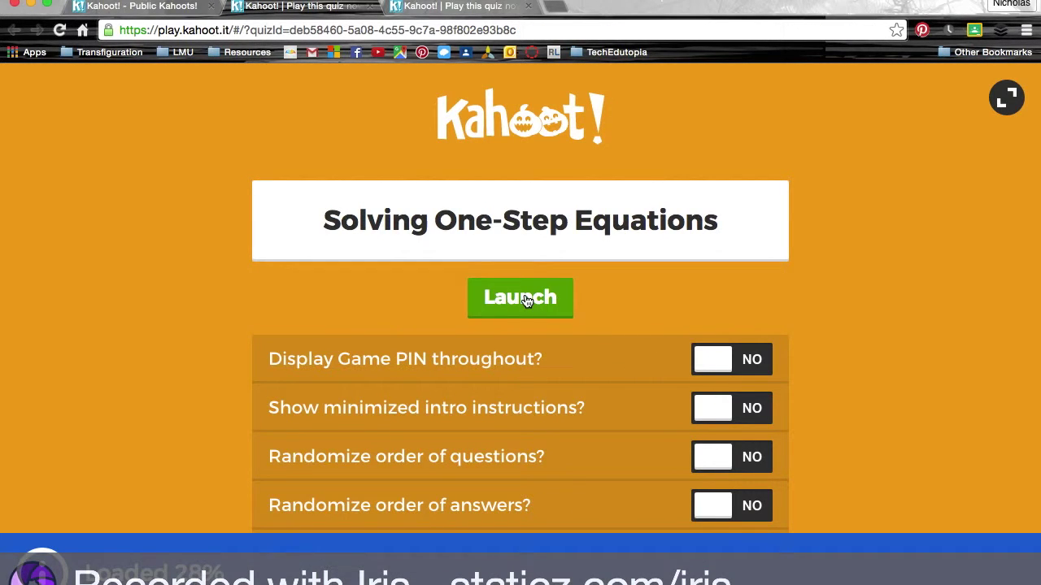
pyautogui.click(524, 298)
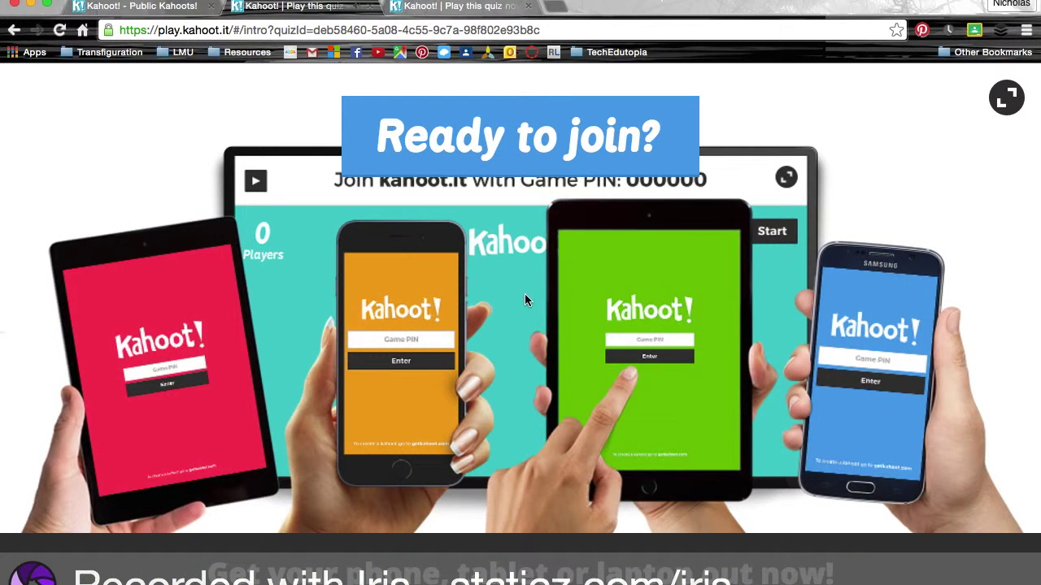
# - Return to the public kahoots page and open the list of kahoots created by this account
pyautogui.click(140, 6)
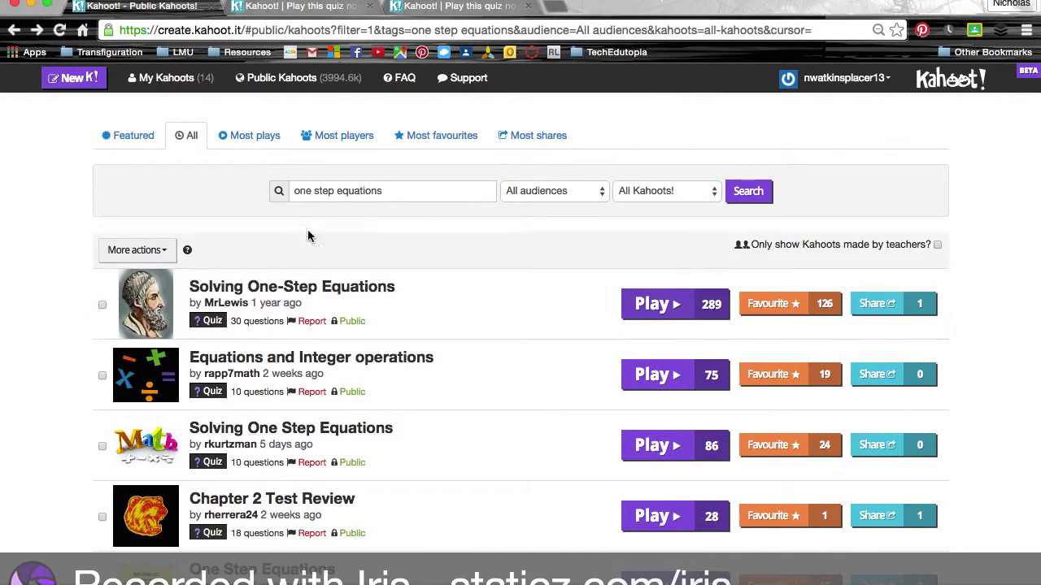
pyautogui.click(180, 87)
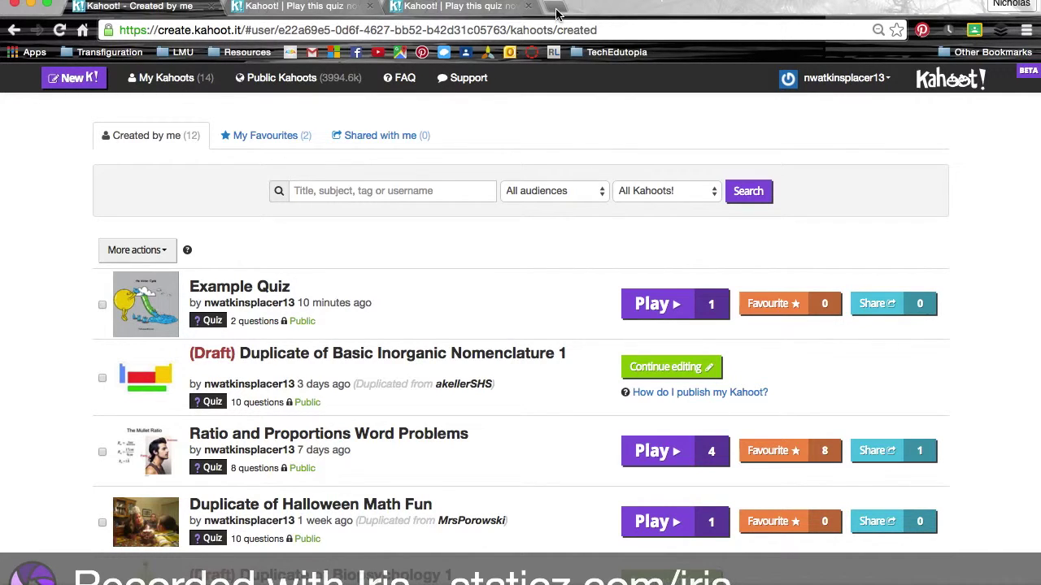
pyautogui.moveTo(564, 302)
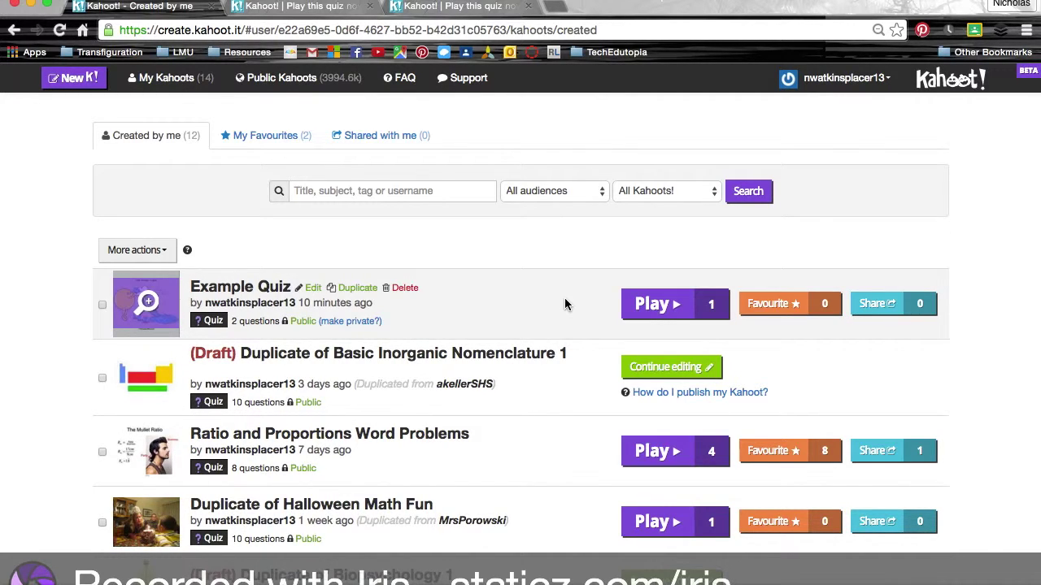